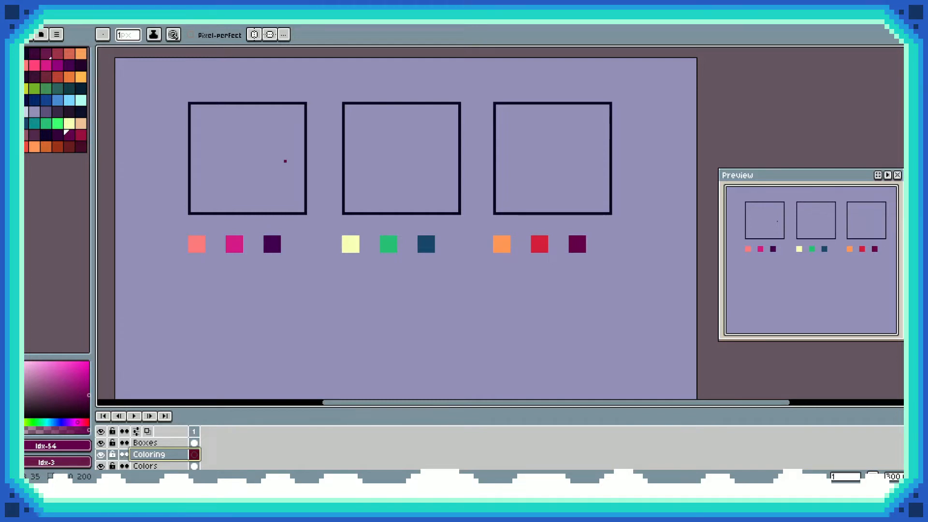
# Sample the salmon swatch #ff7a7d and draw a filled rectangle across the upper third of the first box on the Coloring layer.
pyautogui.press('i')
pyautogui.click(197, 244)
pyautogui.press('b')
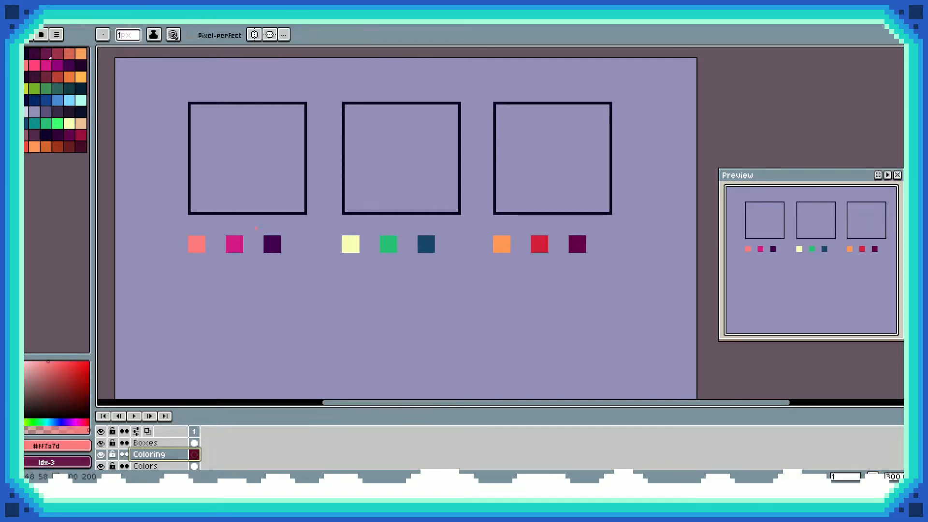
pyautogui.press('u')
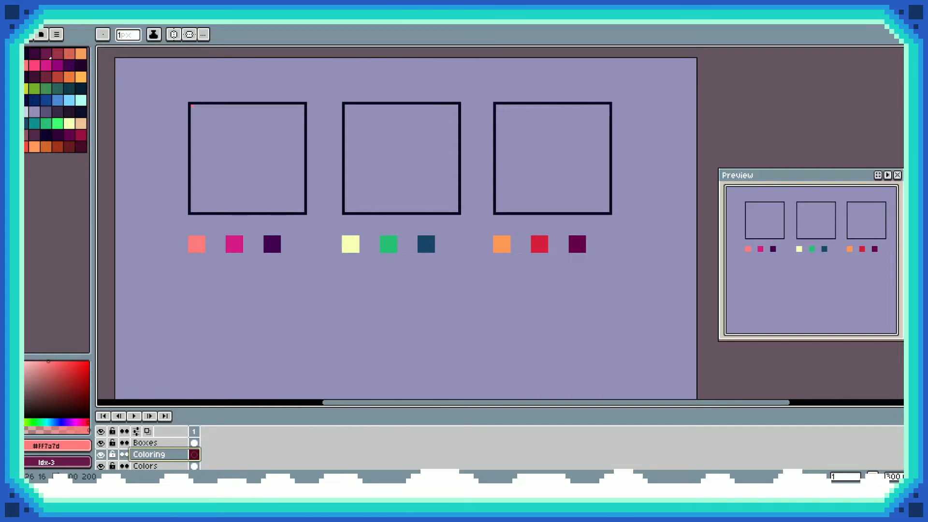
pyautogui.moveTo(192, 105); pyautogui.dragTo(304, 143)
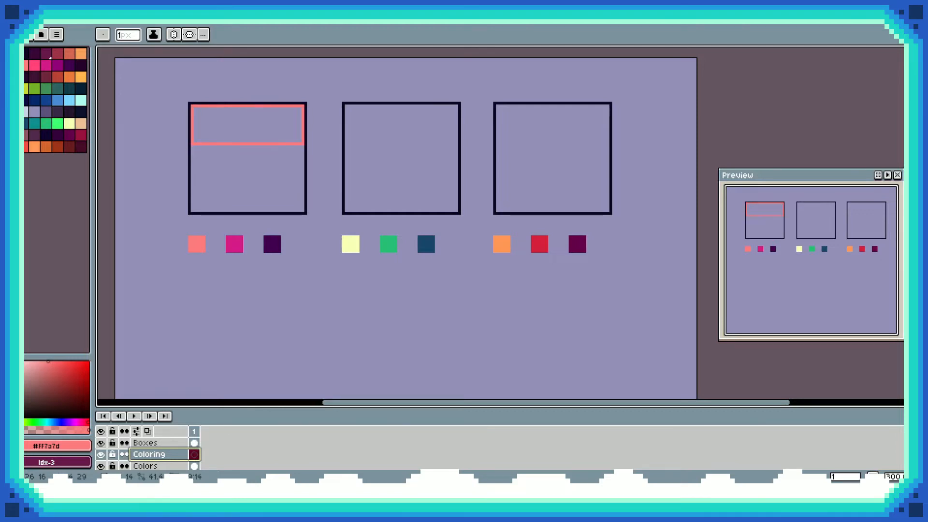
pyautogui.moveTo(303, 144); pyautogui.dragTo(304, 144)
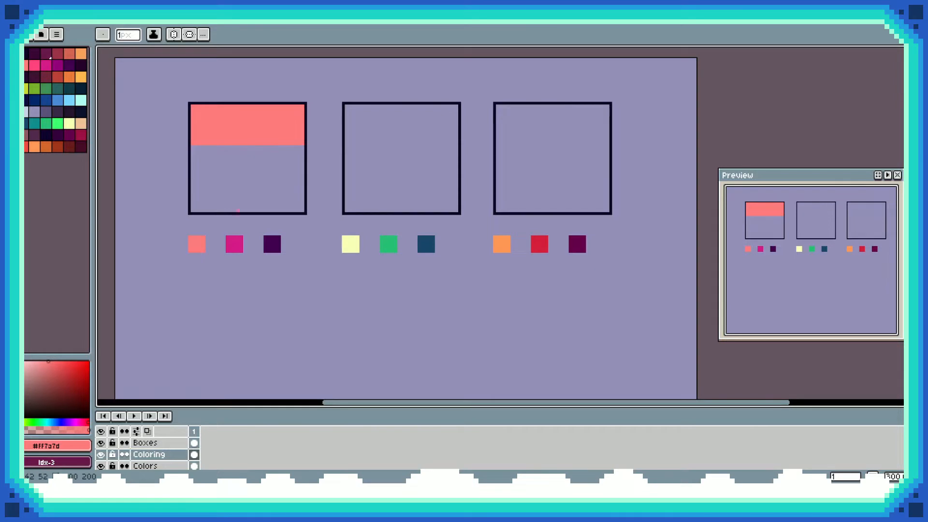
# Fill the first box's middle third with magenta #d61a88 and its lower third with dark purple #42004e, sampled from the swatches below.
pyautogui.press('i')
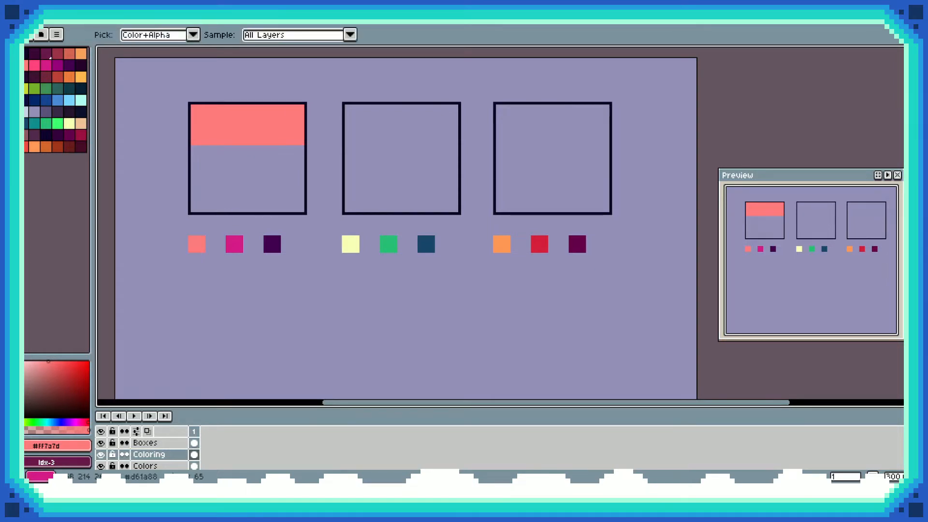
pyautogui.click(234, 244)
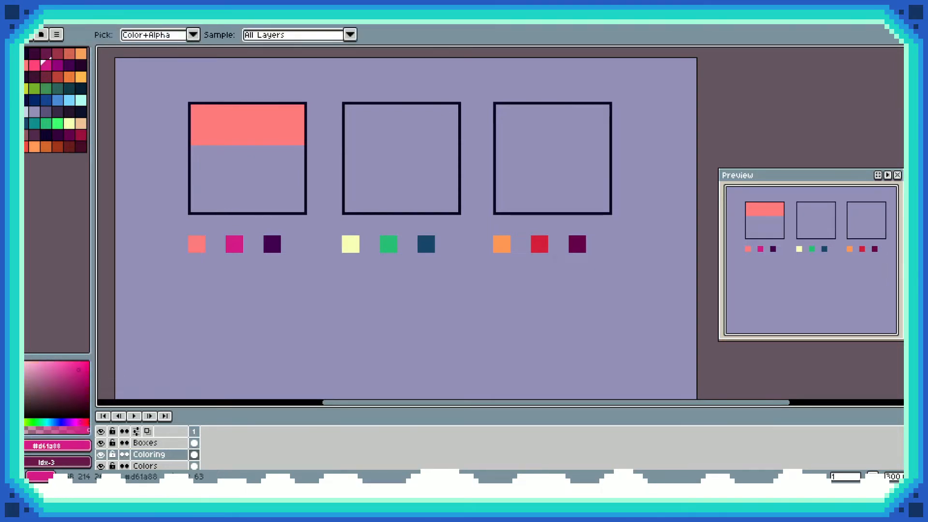
pyautogui.press('b')
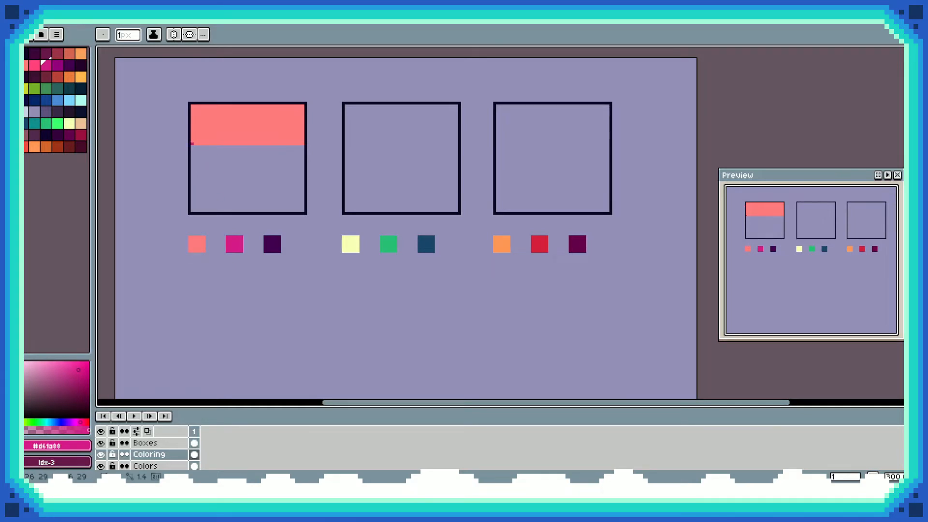
pyautogui.moveTo(192, 143); pyautogui.dragTo(303, 173)
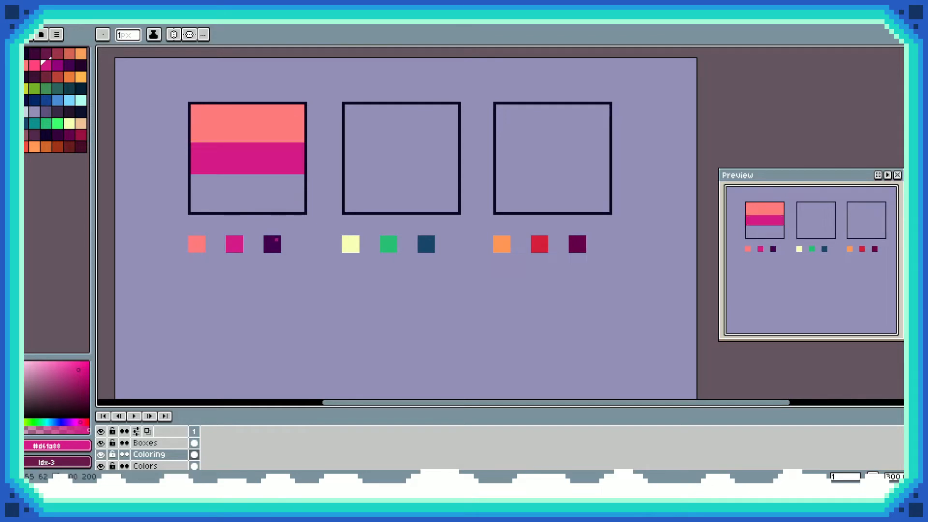
pyautogui.keyDown('alt'); pyautogui.click(276, 246); pyautogui.keyUp('alt')
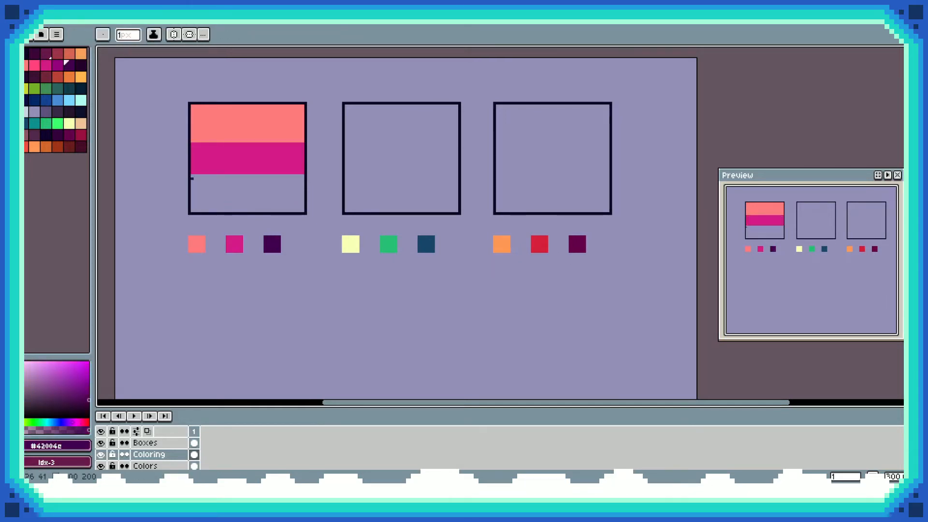
pyautogui.moveTo(192, 177); pyautogui.dragTo(304, 212)
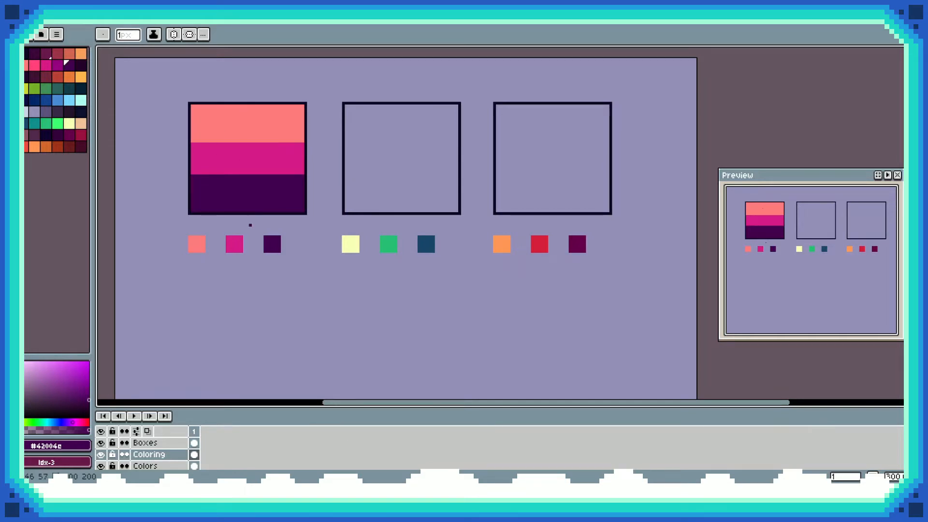
# Fill the second box with three equal horizontal bands sampled from its swatches: pale yellow #f8ffb8, green #28c074 and dark blue #1a466b.
pyautogui.moveTo(378, 175); pyautogui.dragTo(368, 176)
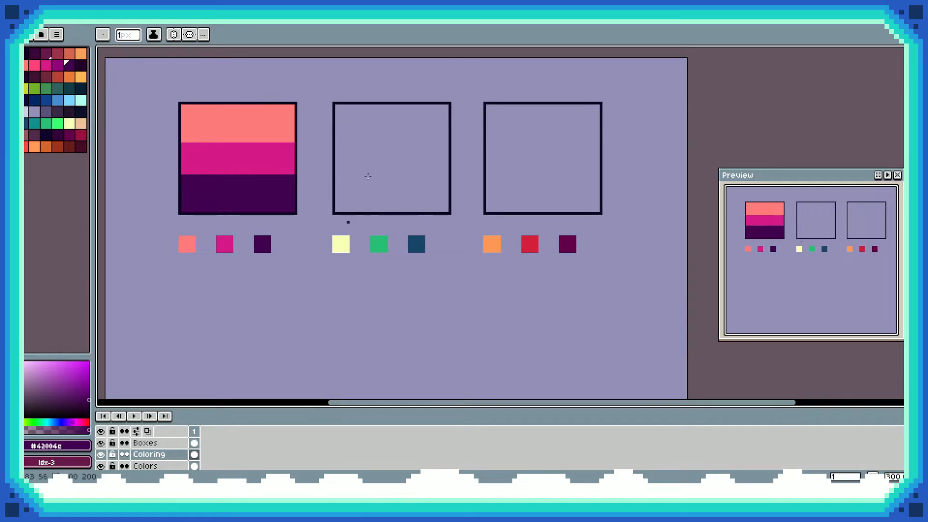
pyautogui.keyDown('alt'); pyautogui.click(340, 244); pyautogui.keyUp('alt')
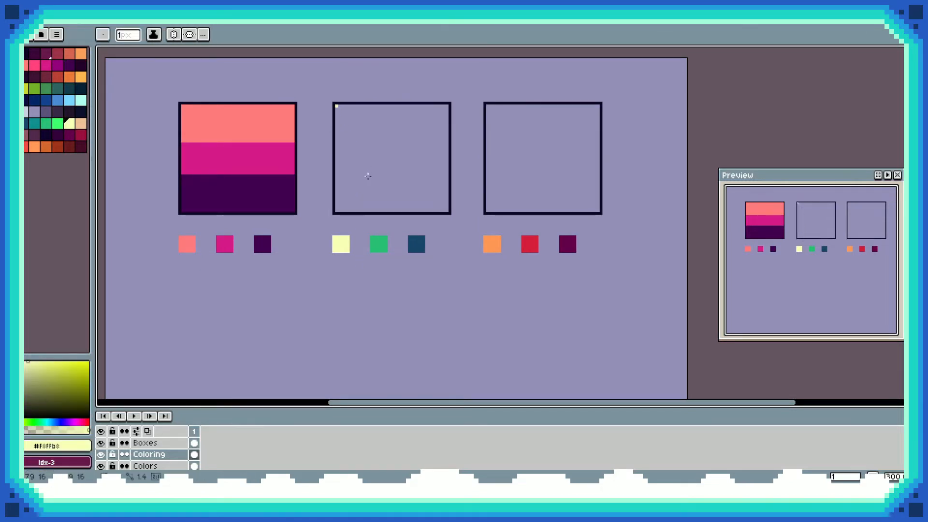
pyautogui.moveTo(337, 106); pyautogui.dragTo(447, 139)
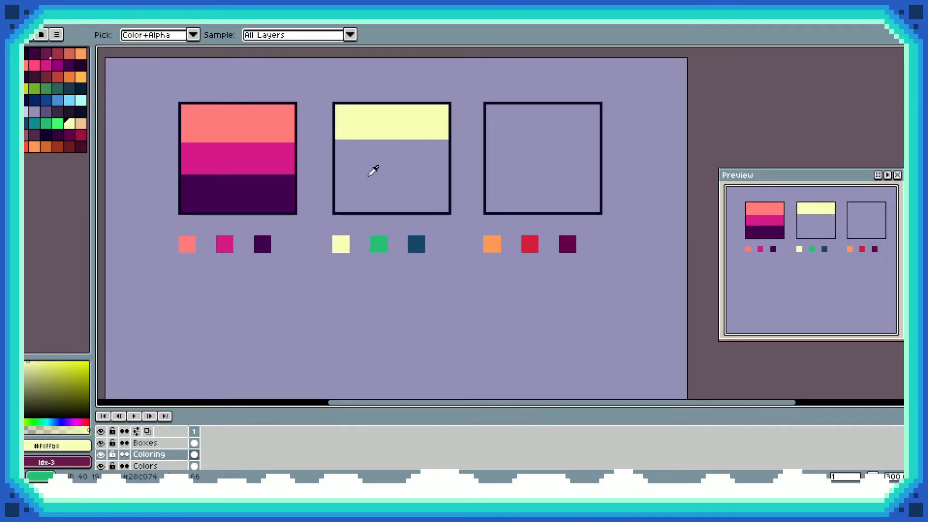
pyautogui.keyDown('alt'); pyautogui.click(377, 247); pyautogui.keyUp('alt')
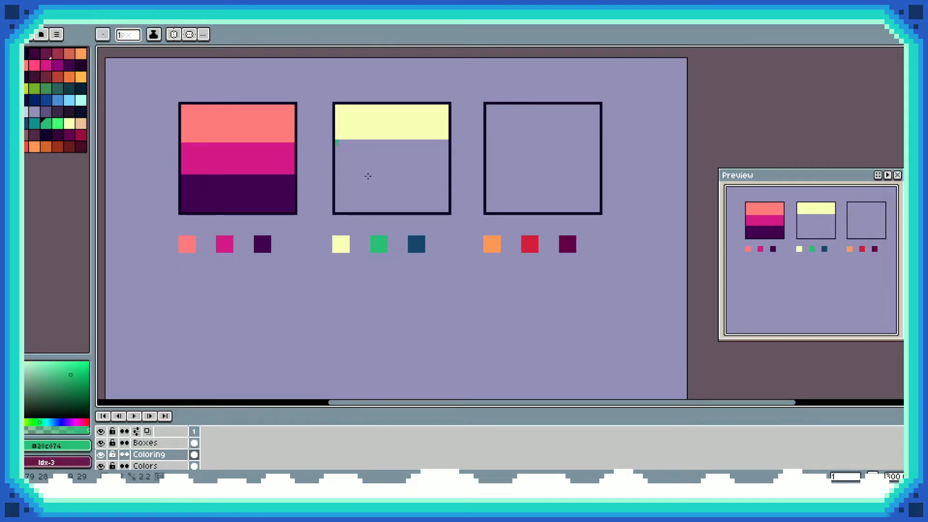
pyautogui.moveTo(336, 140); pyautogui.dragTo(447, 173)
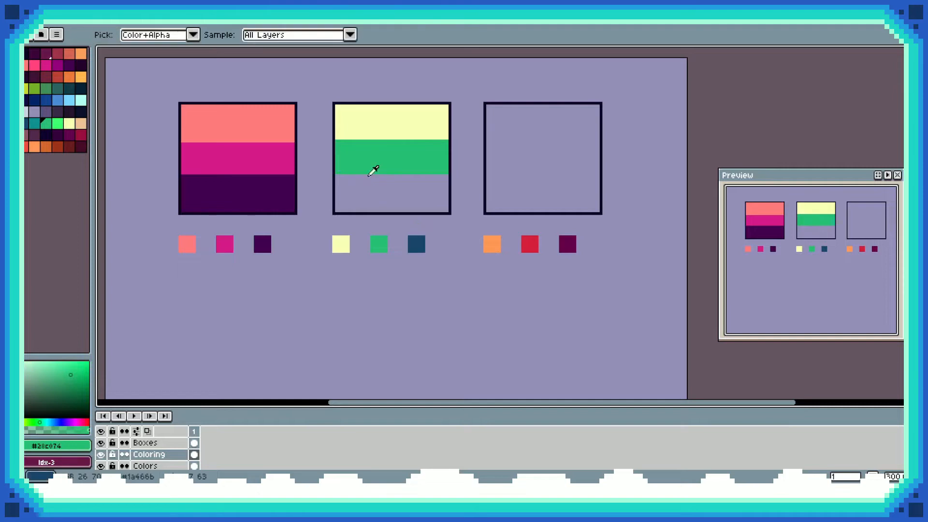
pyautogui.keyDown('alt'); pyautogui.click(416, 244); pyautogui.keyUp('alt')
pyautogui.moveTo(336, 175); pyautogui.dragTo(447, 207)
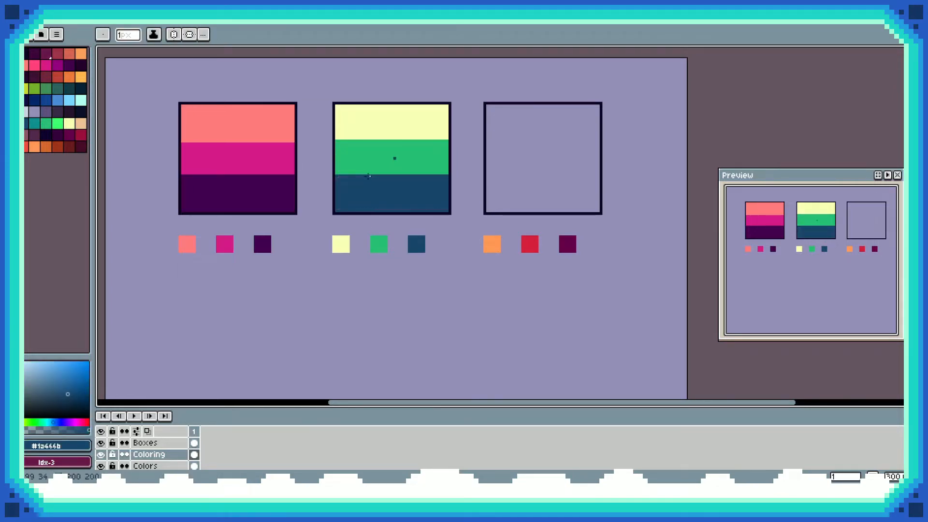
# Pencil pale yellow #f8ffb8 on every second pixel along the green band's first row, across the full width of the second box.
pyautogui.moveTo(334, 190); pyautogui.dragTo(313, 203)
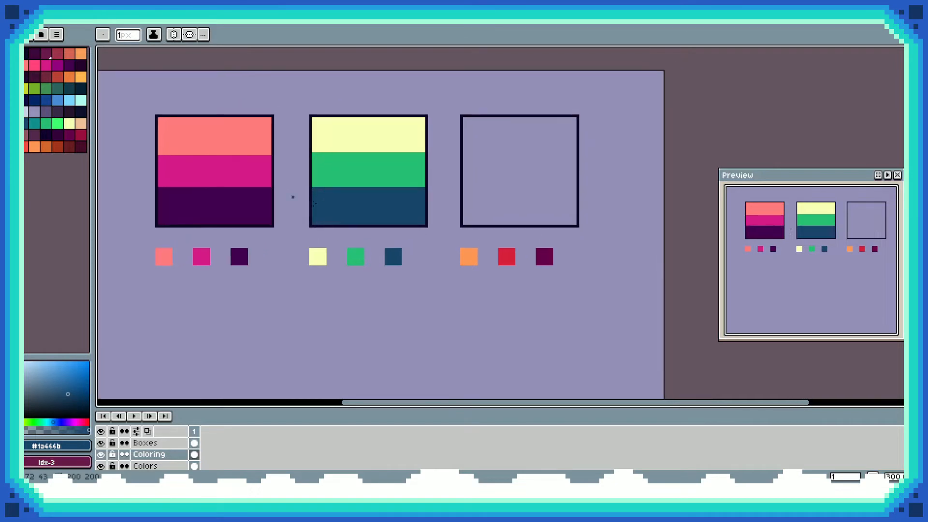
pyautogui.scroll(2, 317, 202)
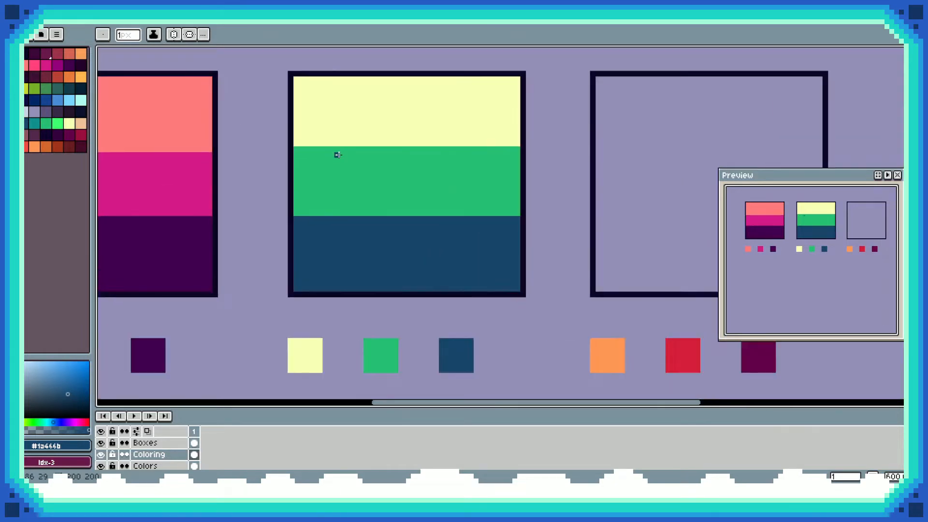
pyautogui.press('i')
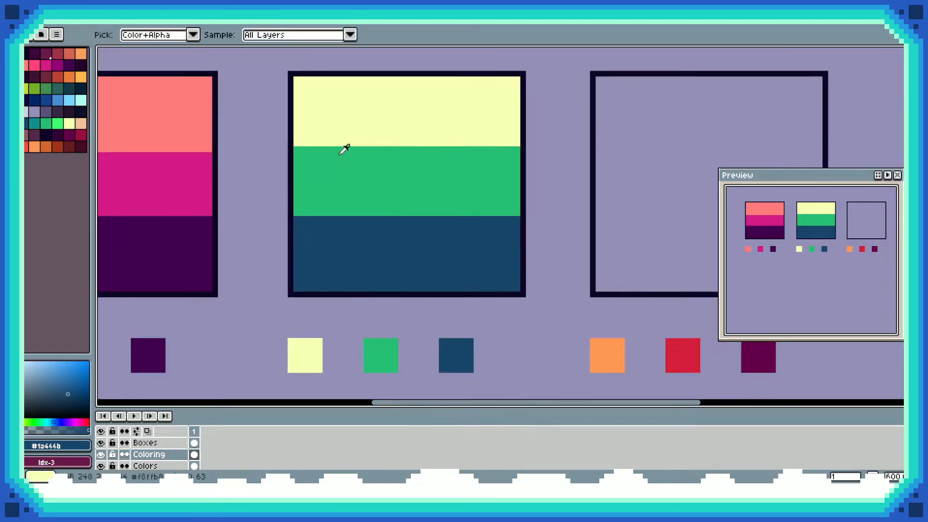
pyautogui.click(342, 147)
pyautogui.press('b')
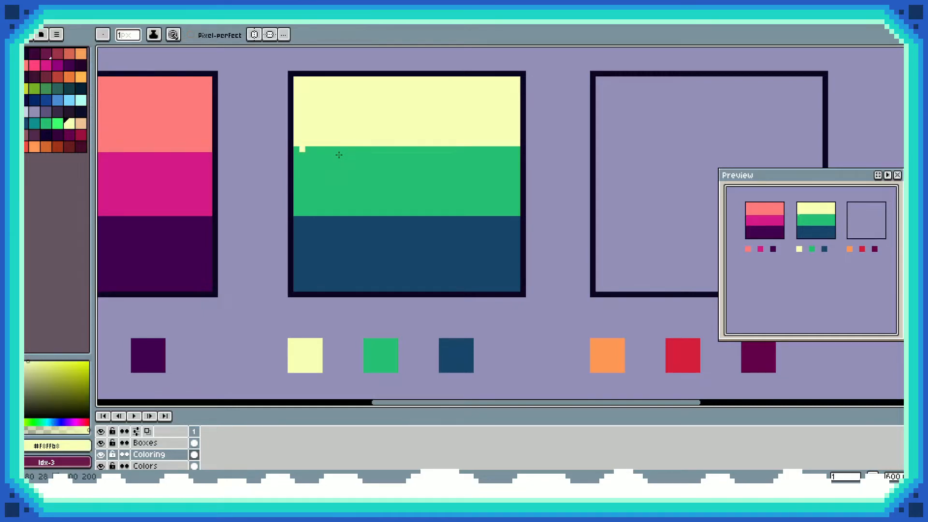
pyautogui.click(302, 149)
pyautogui.click(313, 149)
pyautogui.click(325, 149)
pyautogui.click(336, 149)
pyautogui.click(348, 148)
pyautogui.click(412, 149)
pyautogui.click(372, 148)
pyautogui.click(383, 148)
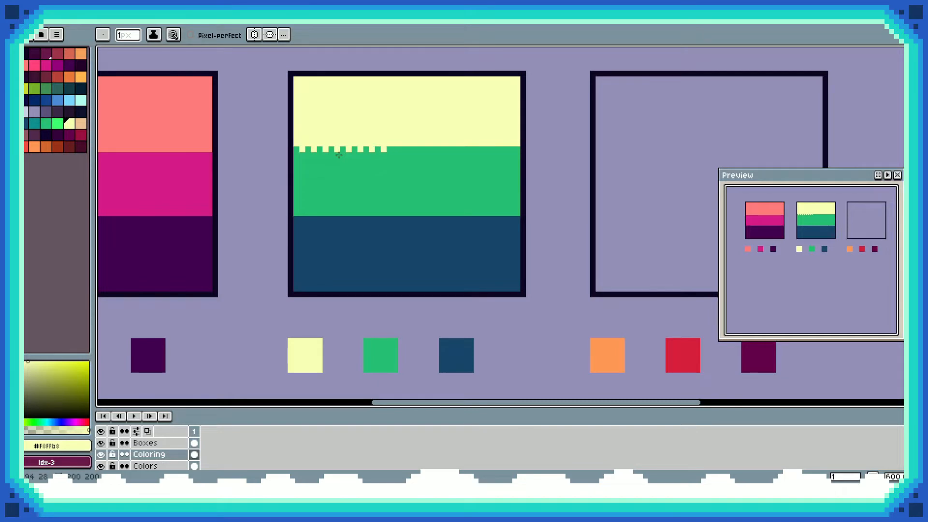
pyautogui.click(395, 149)
pyautogui.click(407, 149)
pyautogui.click(418, 149)
pyautogui.click(430, 149)
pyautogui.click(441, 149)
pyautogui.click(453, 149)
pyautogui.click(465, 149)
pyautogui.click(477, 149)
pyautogui.click(489, 149)
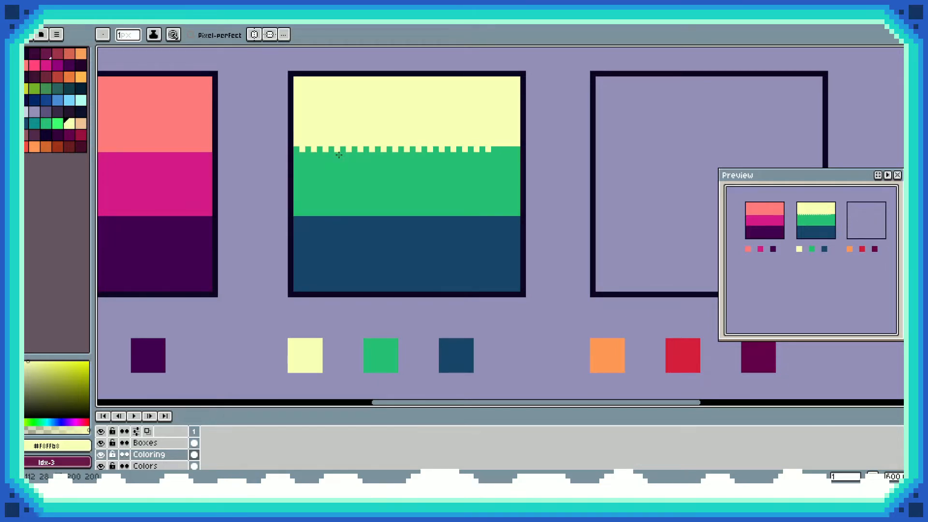
pyautogui.click(499, 149)
pyautogui.click(512, 149)
# Pencil green #28c074 on alternating pixels along the yellow band's last row, offset one pixel to form a checkerboard with the row beneath.
pyautogui.press('i')
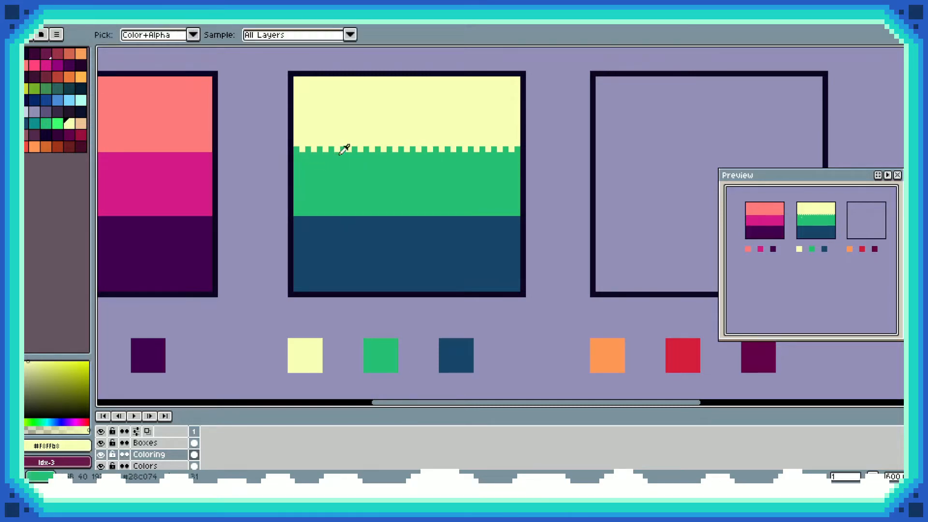
pyautogui.click(341, 153)
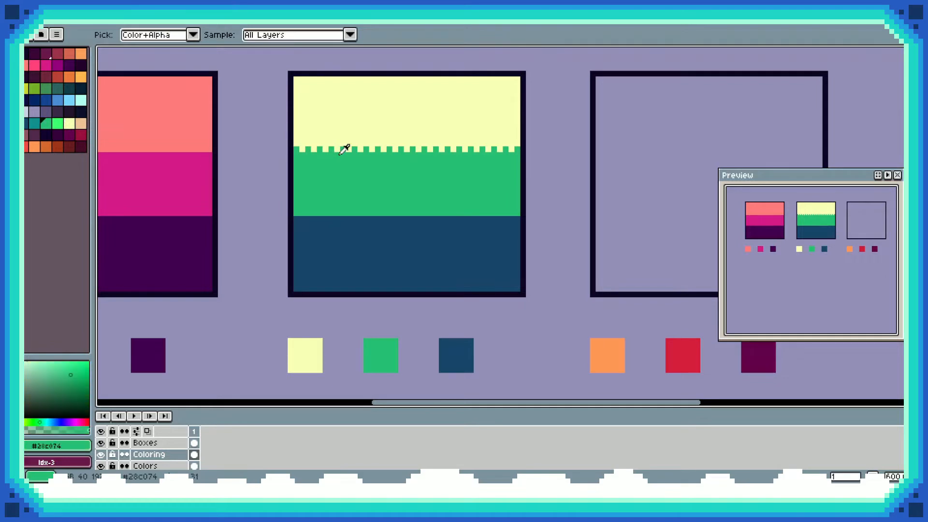
pyautogui.press('b')
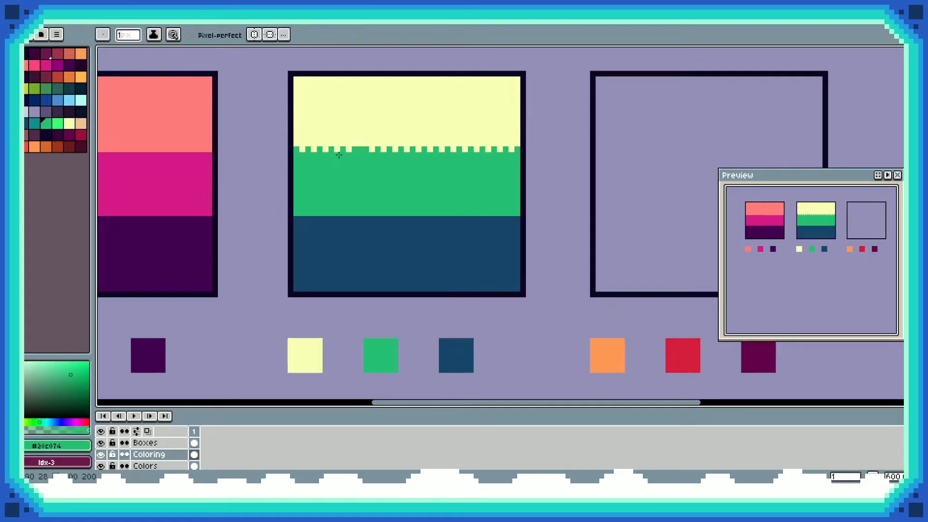
pyautogui.click(302, 143)
pyautogui.click(325, 143)
pyautogui.click(337, 144)
pyautogui.click(348, 144)
pyautogui.click(360, 144)
pyautogui.click(372, 144)
pyautogui.click(383, 144)
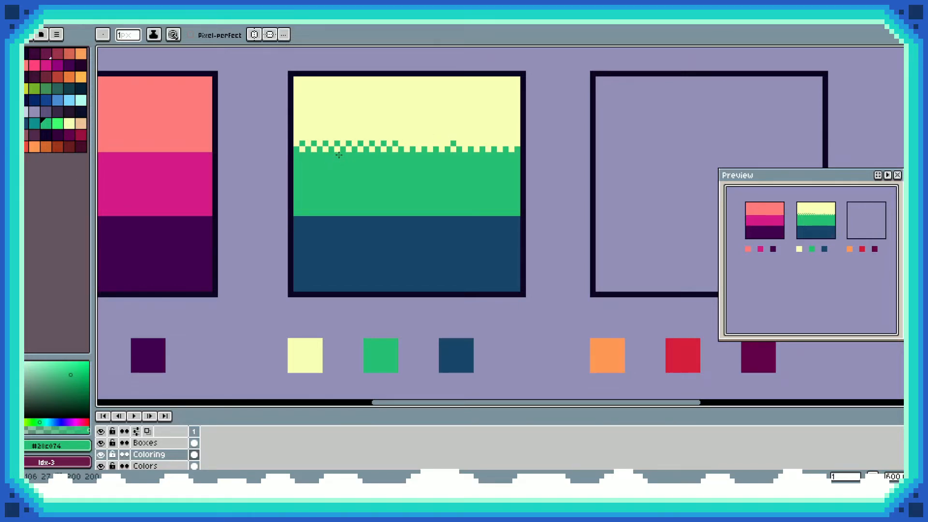
pyautogui.click(395, 144)
pyautogui.click(406, 144)
pyautogui.click(418, 143)
pyautogui.click(429, 144)
pyautogui.click(441, 143)
pyautogui.click(453, 144)
pyautogui.click(464, 144)
pyautogui.click(476, 143)
pyautogui.click(487, 143)
pyautogui.click(499, 144)
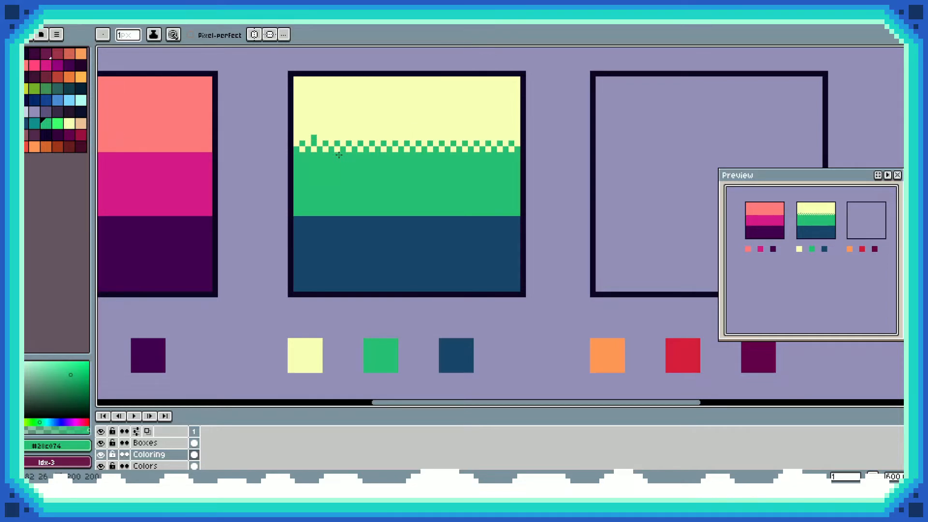
# Add alternating pale yellow #f8ffb8 pixels along the green band's second row to extend the checkerboard dither, undoing stray pixels at the end.
pyautogui.press('i')
pyautogui.keyDown('alt'); pyautogui.click(296, 132); pyautogui.keyUp('alt')
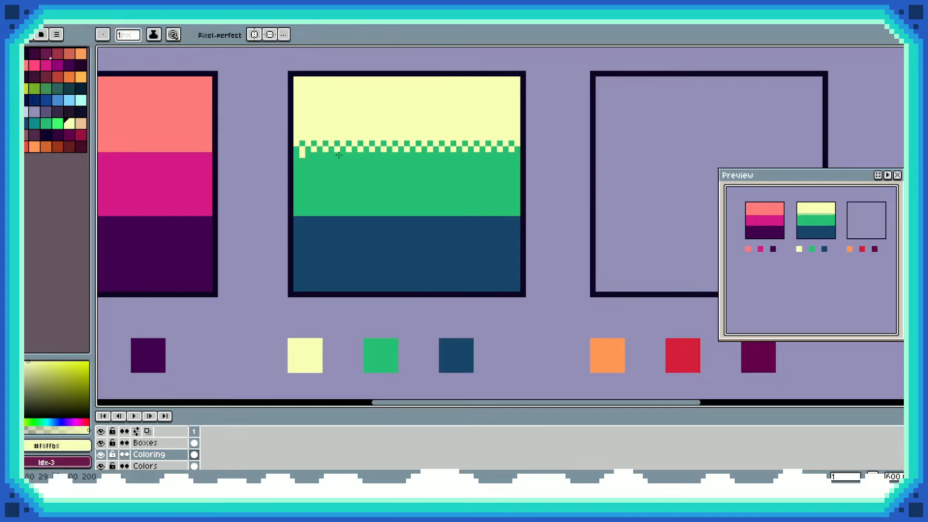
pyautogui.click(296, 155)
pyautogui.click(308, 155)
pyautogui.click(319, 155)
pyautogui.click(342, 155)
pyautogui.click(355, 155)
pyautogui.click(365, 155)
pyautogui.click(378, 155)
pyautogui.click(389, 155)
pyautogui.click(401, 155)
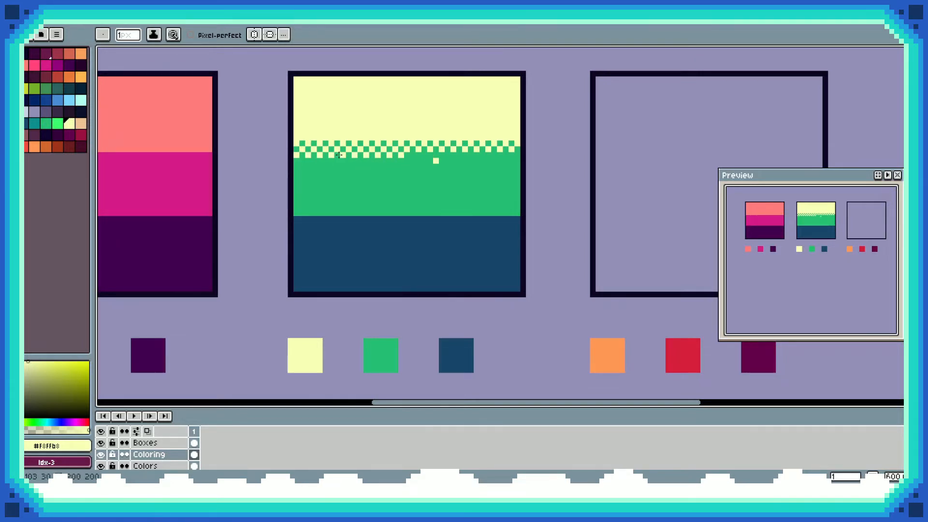
pyautogui.click(413, 155)
pyautogui.click(424, 155)
pyautogui.click(435, 155)
pyautogui.click(447, 155)
pyautogui.click(459, 155)
pyautogui.click(470, 155)
pyautogui.click(482, 155)
pyautogui.click(493, 156)
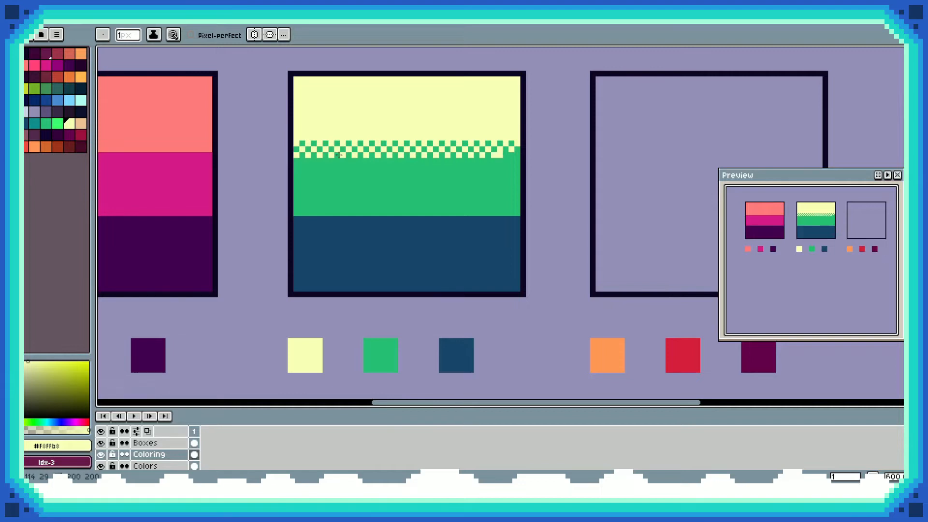
pyautogui.click(505, 155)
pyautogui.click(517, 155)
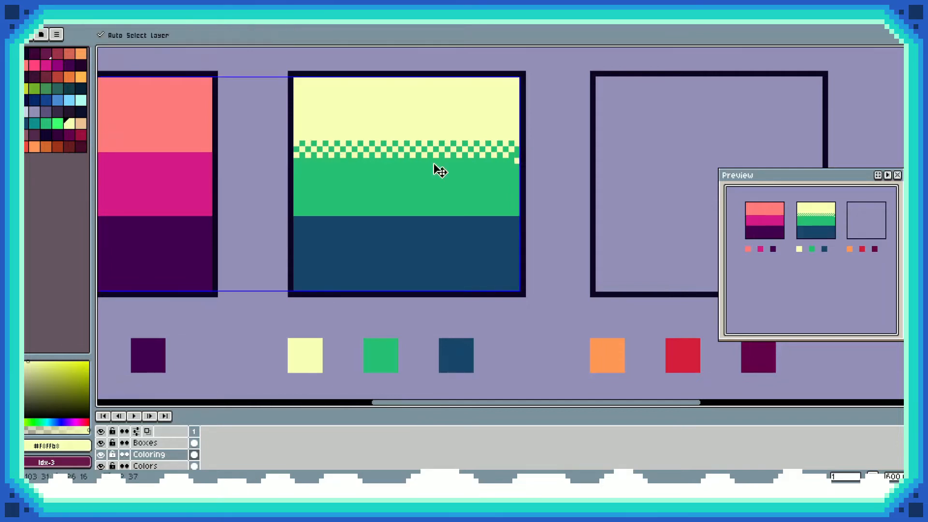
pyautogui.hotkey('ctrl', 'z')
pyautogui.hotkey('ctrl', 'z')
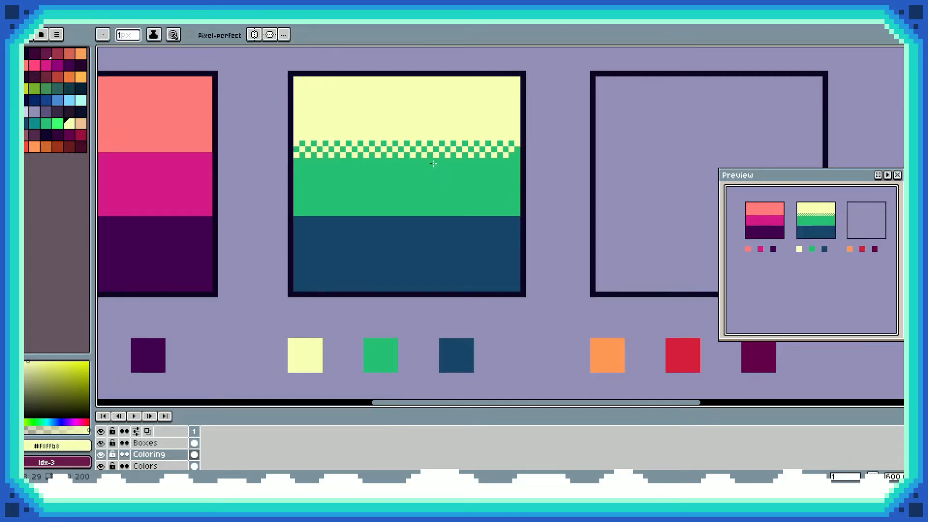
pyautogui.scroll(-4, 236, 152)
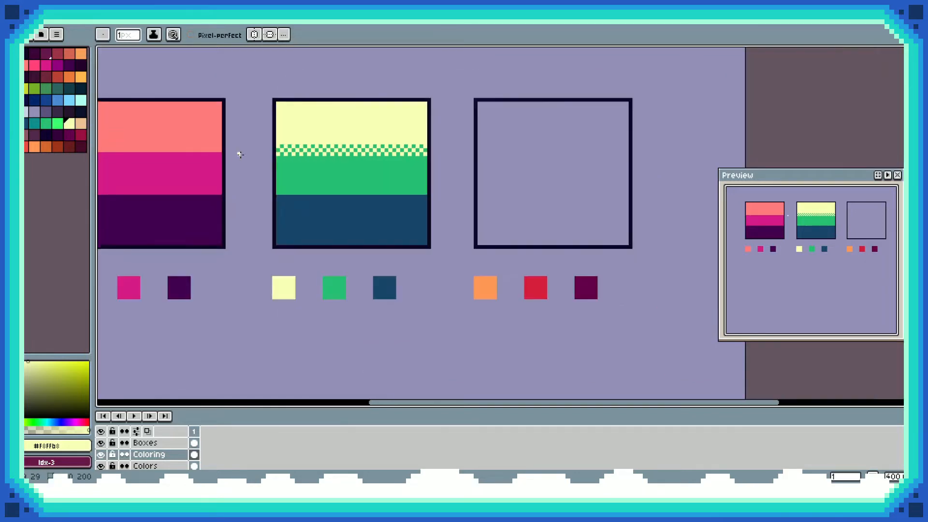
pyautogui.scroll(3, 149, 159)
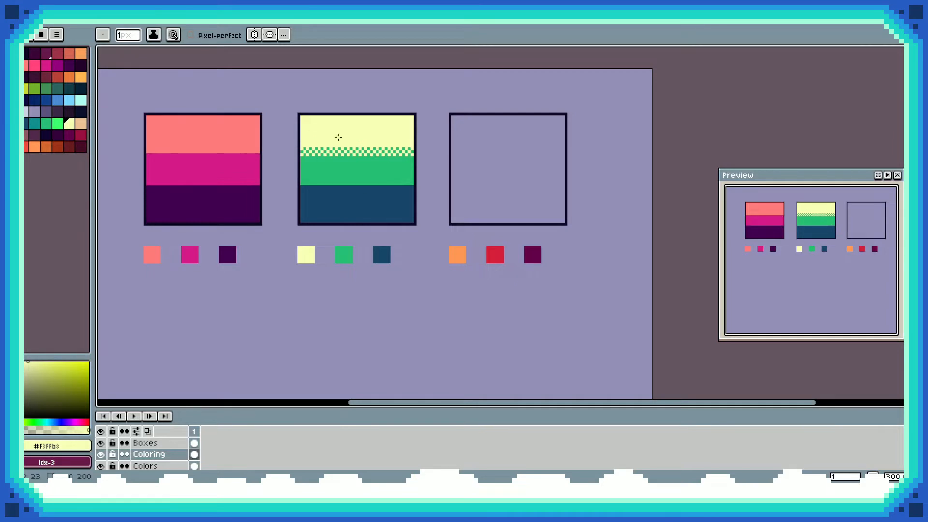
pyautogui.scroll(1, 309, 170)
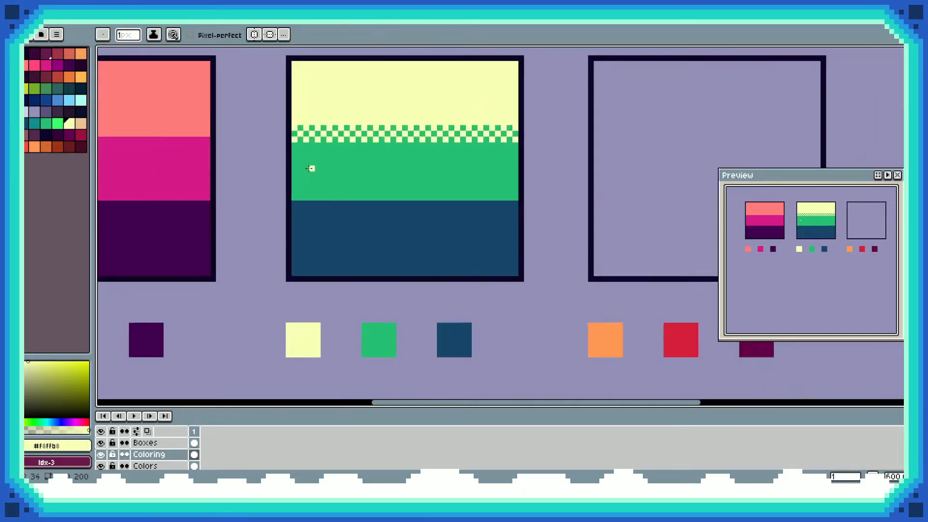
# Pencil green #28c074 on every second pixel along the first row of the second box's dark blue band, starting at its left side.
pyautogui.scroll(1, 321, 169)
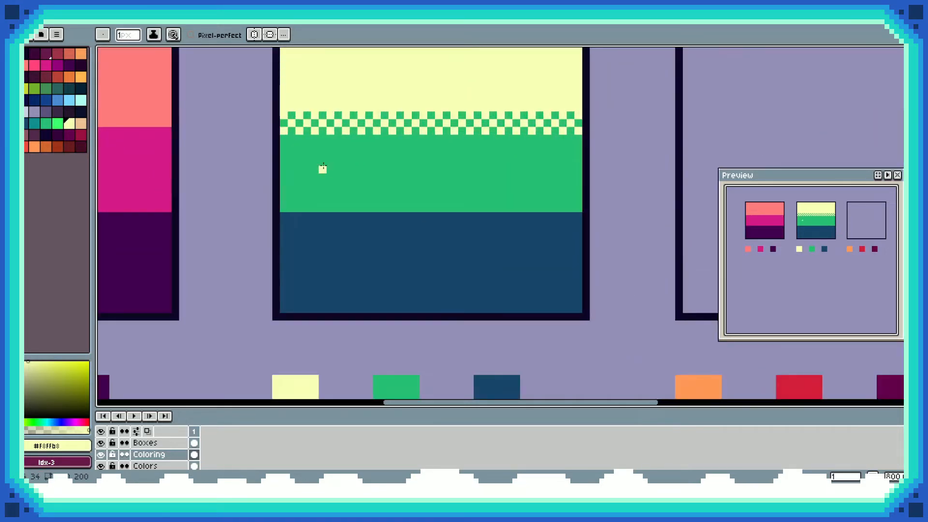
pyautogui.keyDown('alt'); pyautogui.click(327, 156); pyautogui.keyUp('alt')
pyautogui.click(292, 216)
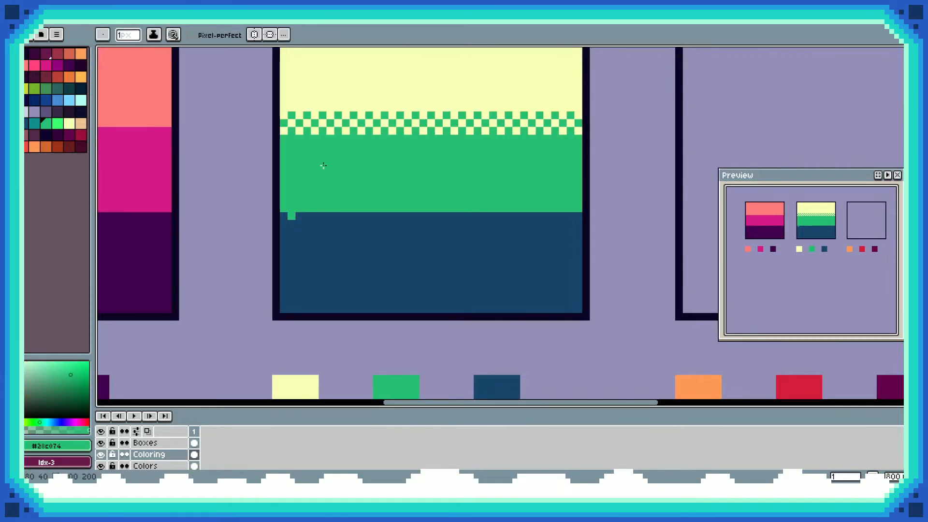
pyautogui.click(307, 216)
pyautogui.click(322, 215)
pyautogui.click(338, 216)
pyautogui.click(384, 216)
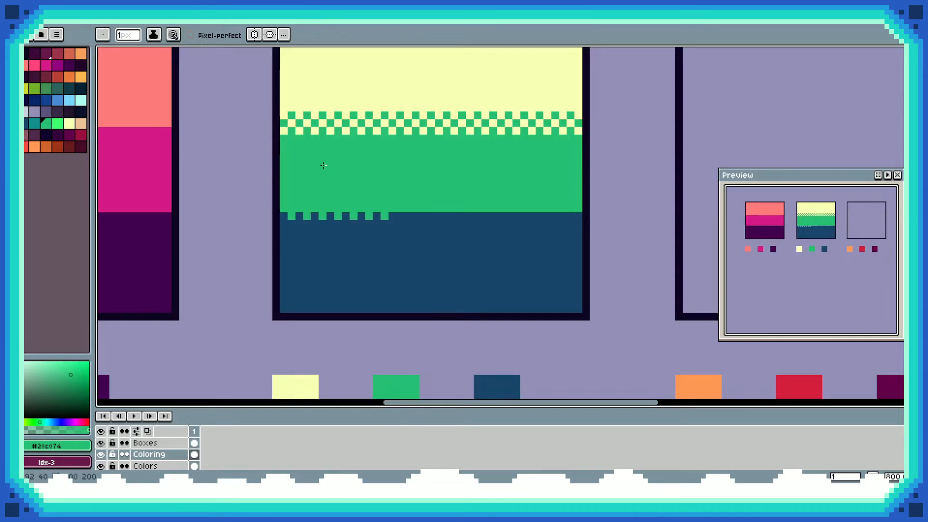
pyautogui.click(415, 215)
# Duplicate the dithered section of the green and dark blue boundary and place the copy to its right, continuing the alternating row.
pyautogui.press('m')
pyautogui.moveTo(280, 198); pyautogui.dragTo(428, 237)
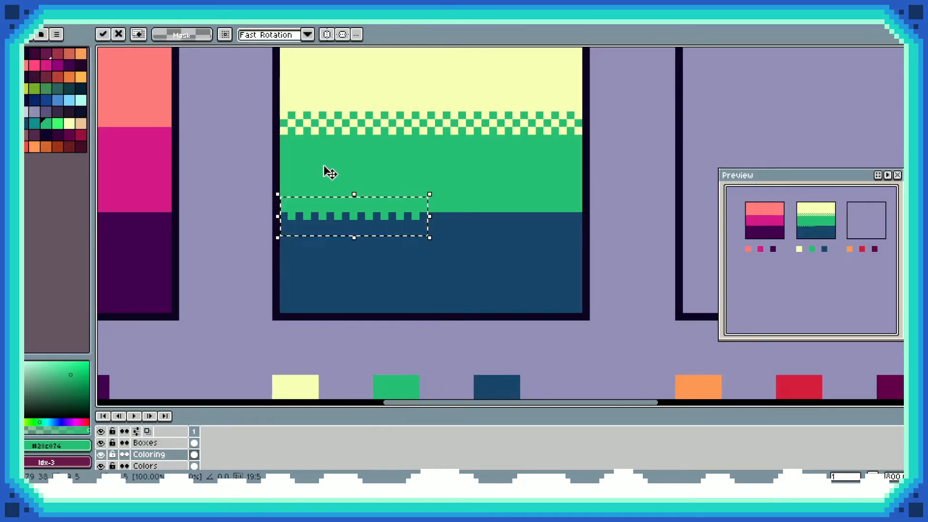
pyautogui.press('Right')
pyautogui.press('Right')
pyautogui.press('Right')
pyautogui.press('Right')
pyautogui.press('Right')
pyautogui.press('Right')
pyautogui.press('Right')
pyautogui.press('Right')
pyautogui.press('Right')
pyautogui.press('Right')
pyautogui.press('Right')
pyautogui.press('Right')
pyautogui.press('Right')
pyautogui.press('Right')
pyautogui.press('Right')
pyautogui.press('Right')
pyautogui.press('Right')
pyautogui.press('Right')
pyautogui.press('Right')
pyautogui.press('Right')
pyautogui.press('Down')
pyautogui.press('Left')
pyautogui.press('Left')
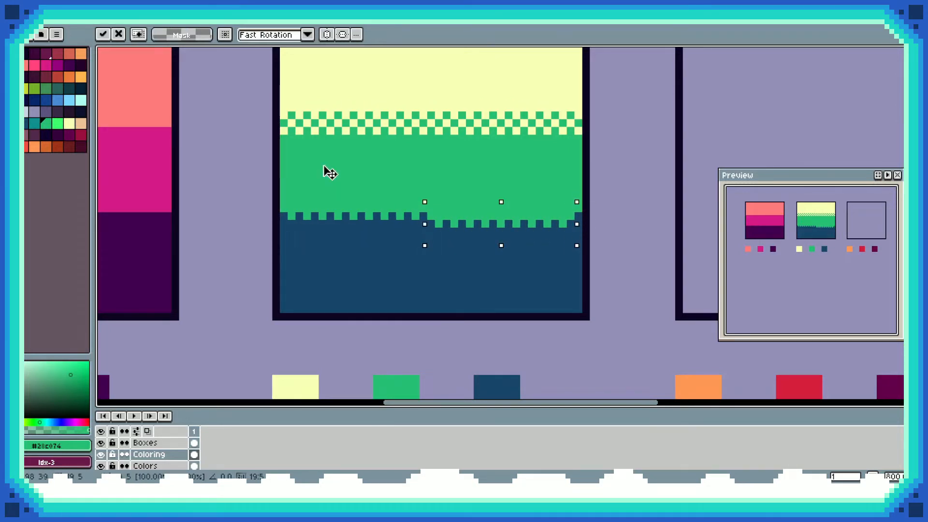
pyautogui.press('Up')
pyautogui.press('Left')
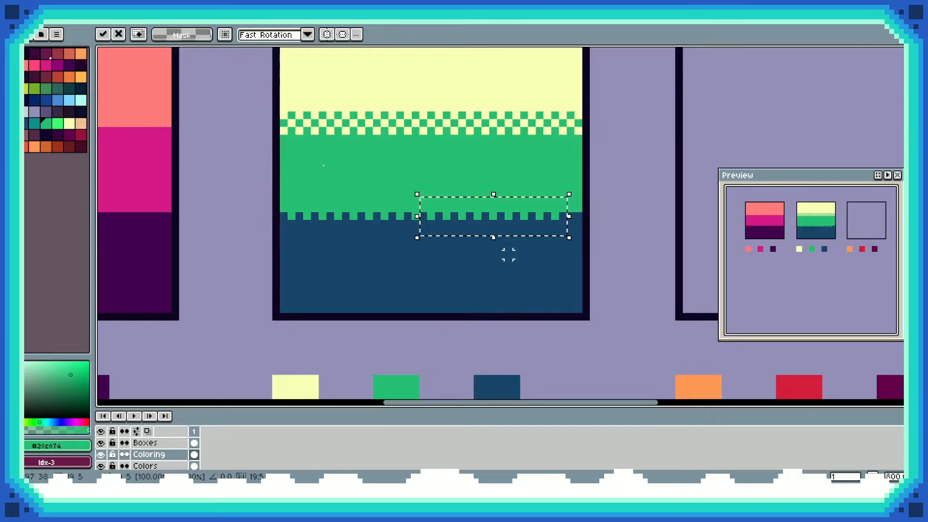
pyautogui.press('Return')
# Try to extend the alternating green row to the second box's right edge with another pasted copy of the dithered section.
pyautogui.hotkey('ctrl', 'v')
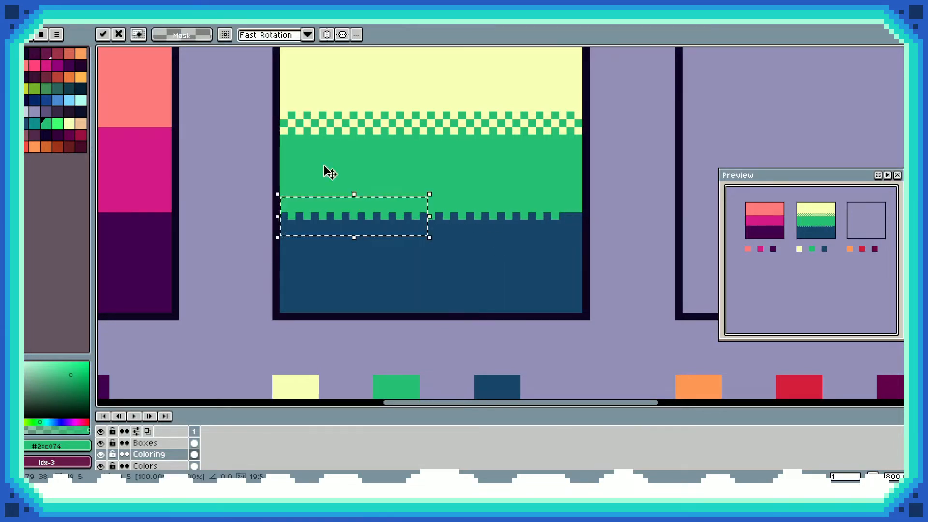
pyautogui.press('Right')
pyautogui.press('Right')
pyautogui.press('Right')
pyautogui.press('Right')
pyautogui.press('Right')
pyautogui.press('Right')
pyautogui.press('Right')
pyautogui.press('Right')
pyautogui.press('Right')
pyautogui.press('Right')
pyautogui.press('Right')
pyautogui.press('Right')
pyautogui.press('Right')
pyautogui.press('Right')
pyautogui.press('Right')
pyautogui.press('Right')
pyautogui.press('Right')
pyautogui.press('Right')
pyautogui.press('Right')
pyautogui.press('Right')
pyautogui.press('Right')
pyautogui.press('Right')
pyautogui.press('Right')
pyautogui.press('Right')
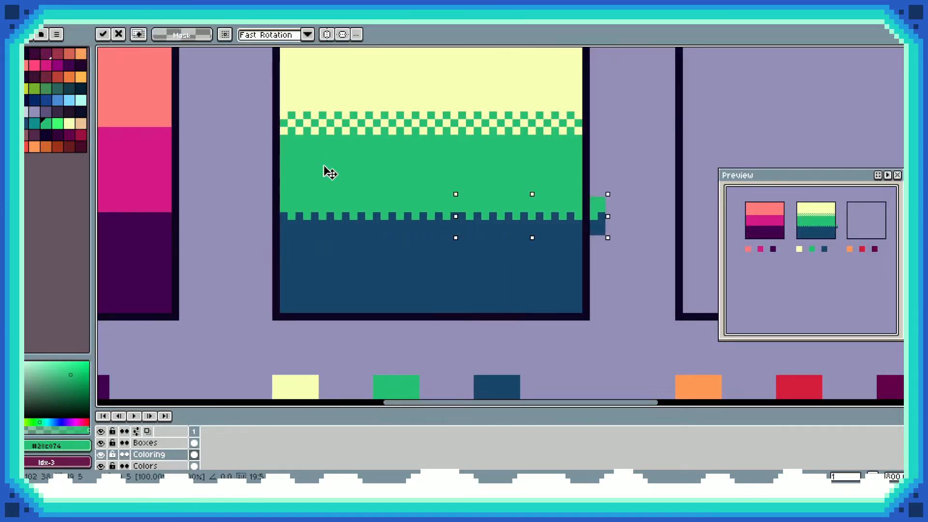
pyautogui.press('Left')
pyautogui.press('Left')
pyautogui.press('Left')
pyautogui.press('Left')
pyautogui.press('Left')
pyautogui.press('Left')
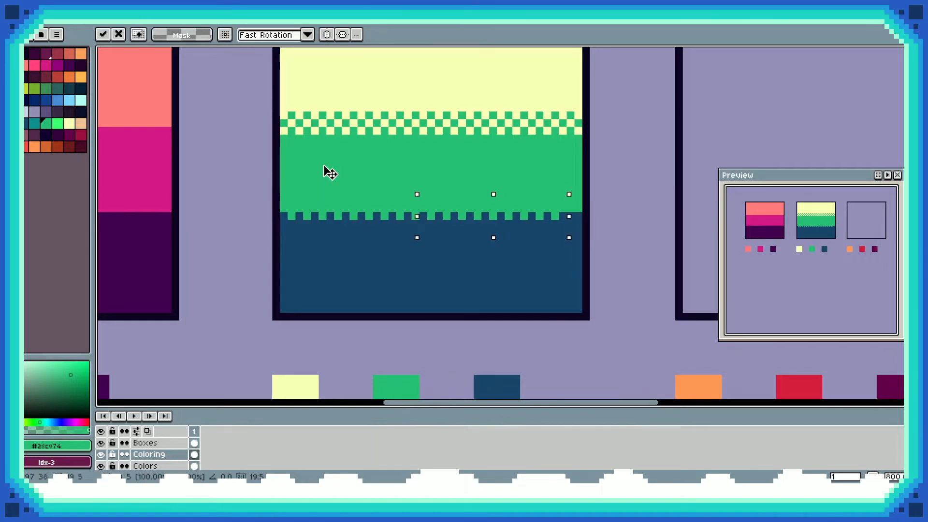
pyautogui.press('Return')
pyautogui.click(507, 208)
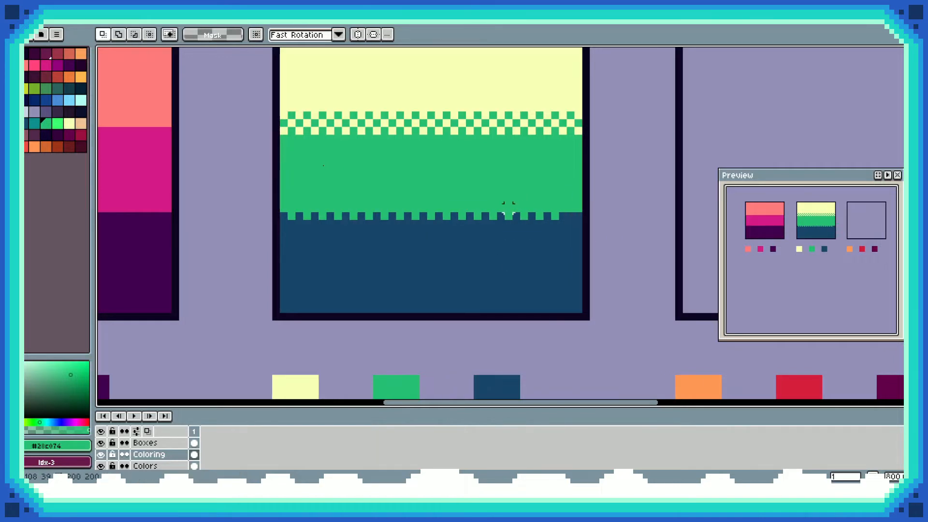
# Complete the alternating green row, and pencil dark blue #1a466b on alternating pixels along the left part of the green band's last row.
pyautogui.press('b')
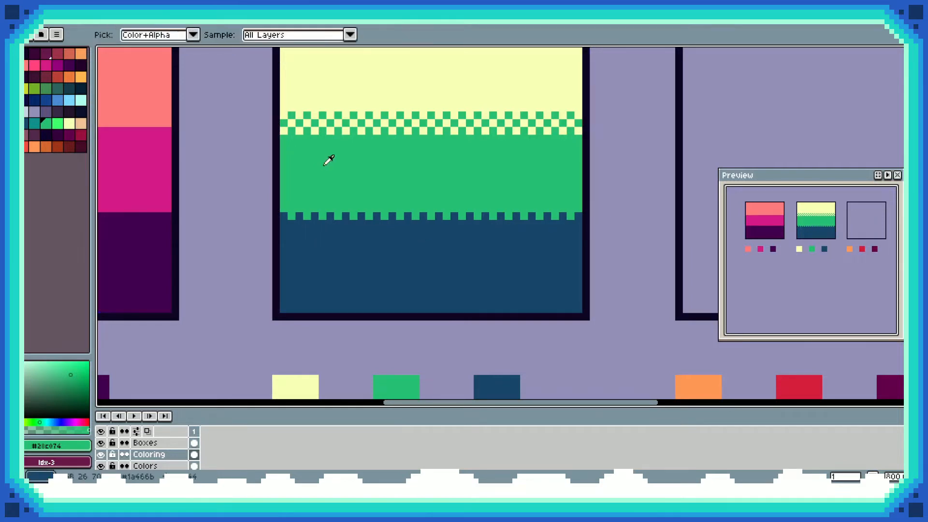
pyautogui.keyDown('alt'); pyautogui.click(323, 165); pyautogui.keyUp('alt')
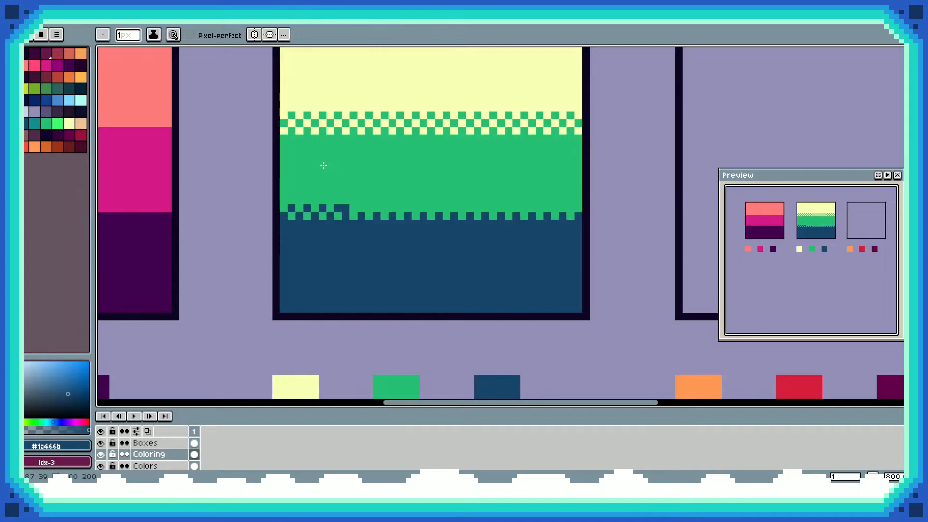
pyautogui.click(369, 209)
pyautogui.click(400, 208)
pyautogui.click(447, 209)
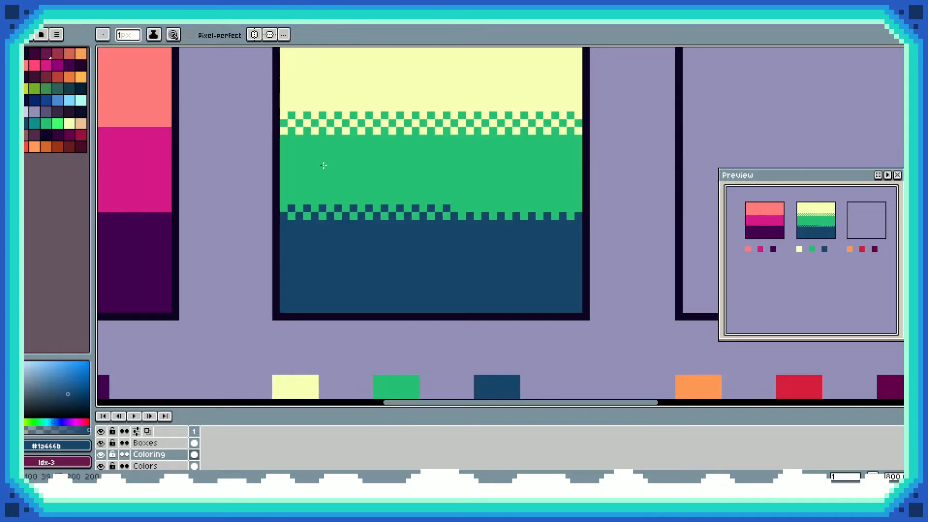
# Copy the two-row checkerboard section and paste it further right, aligned so the dither reaches the second box's right edge.
pyautogui.press('m')
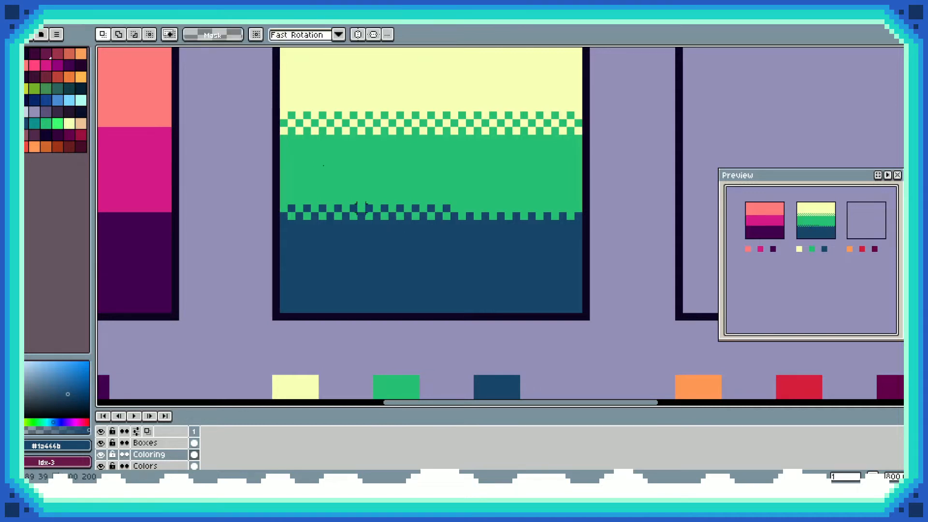
pyautogui.moveTo(278, 188); pyautogui.dragTo(460, 245)
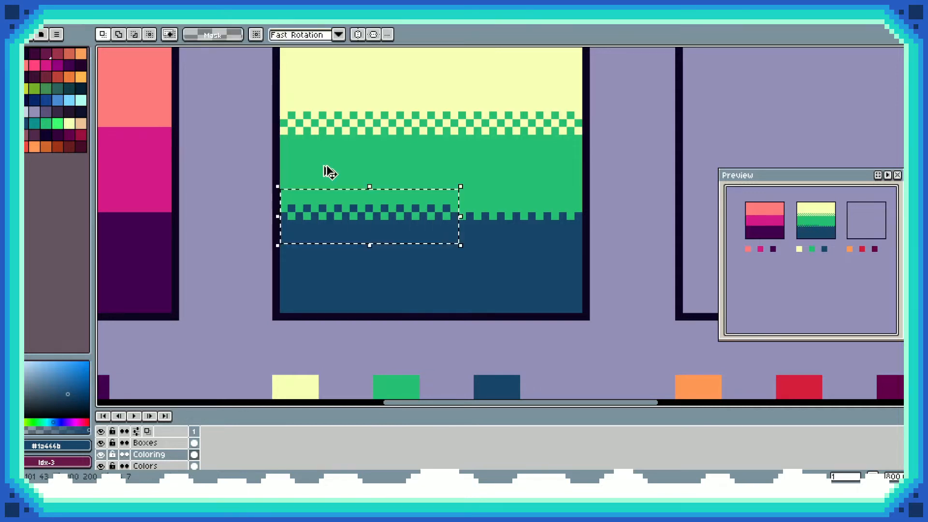
pyautogui.hotkey('ctrl', 'c')
pyautogui.hotkey('ctrl', 'v')
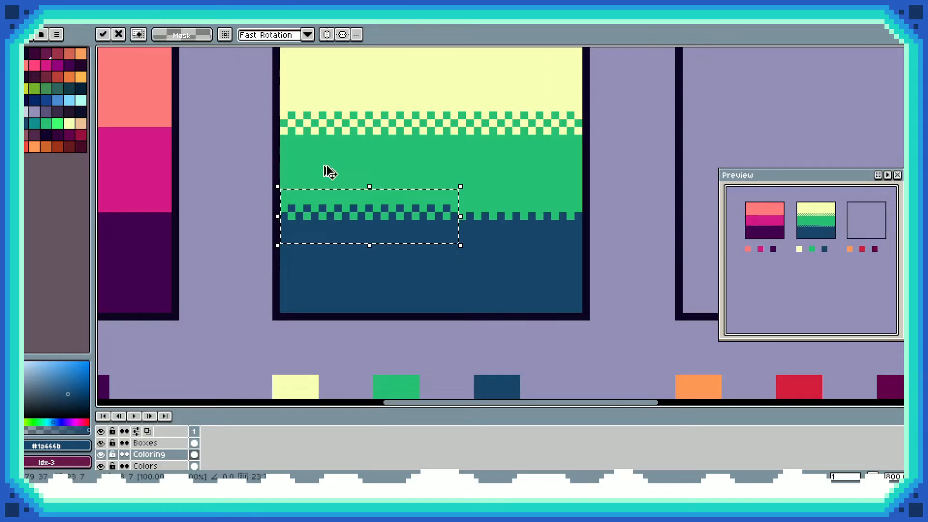
pyautogui.press('Right')
pyautogui.press('Right')
pyautogui.press('Right')
pyautogui.press('Right')
pyautogui.press('Right')
pyautogui.press('Right')
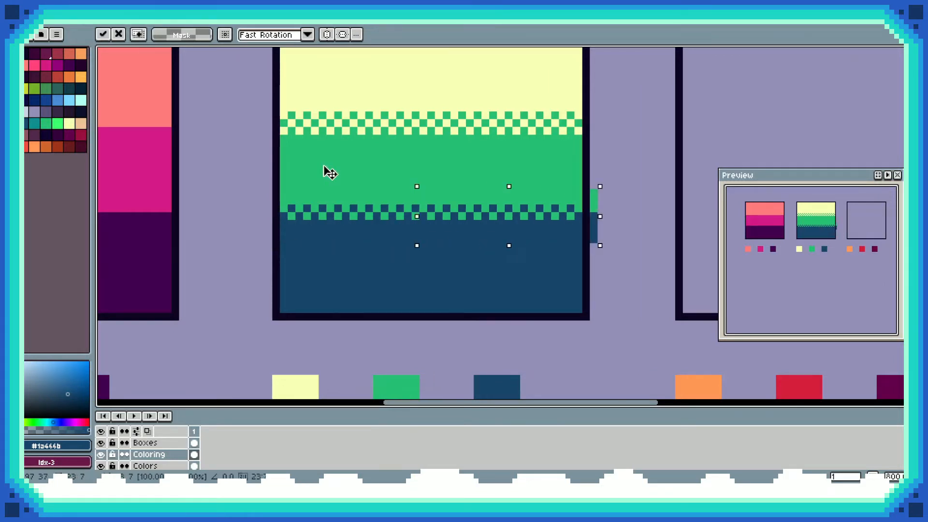
pyautogui.press('Left')
pyautogui.press('Left')
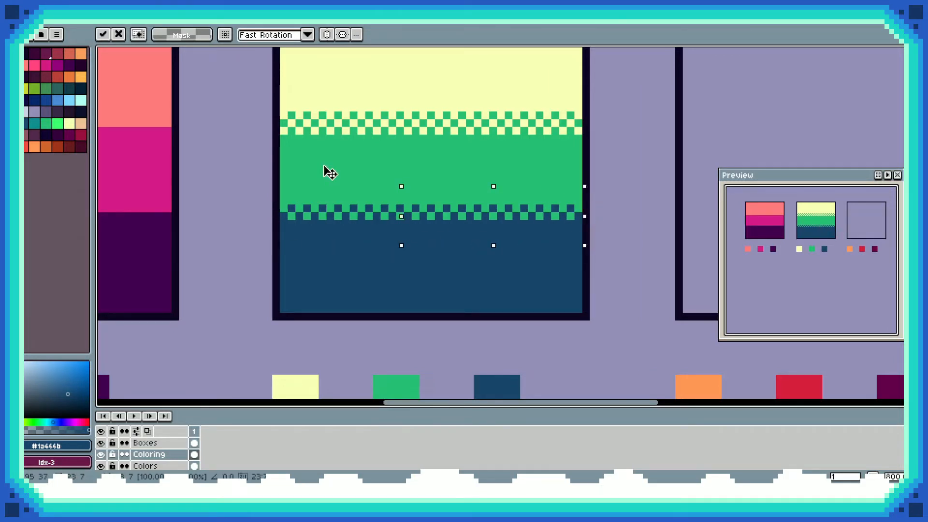
pyautogui.click(485, 265)
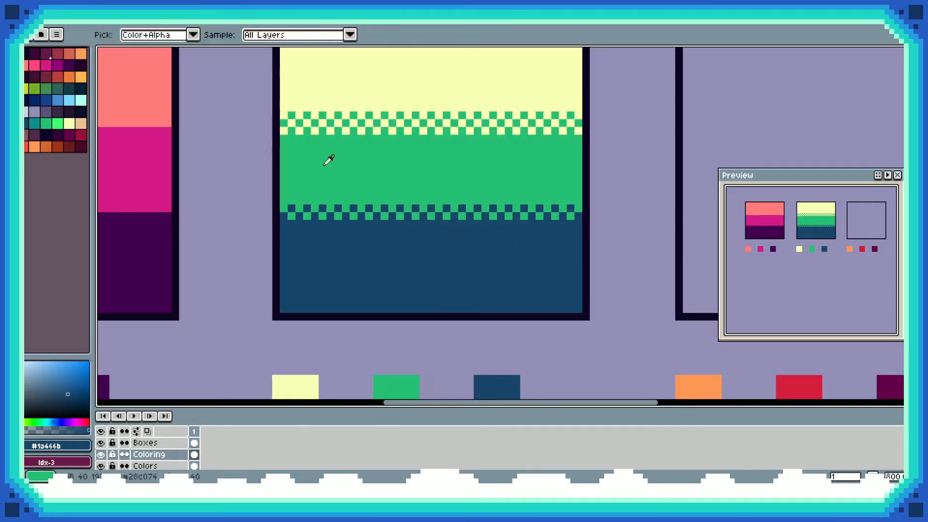
# Try to deepen the lower dither by pasting the copied checkerboard section further down over the dark blue band.
pyautogui.keyDown('alt'); pyautogui.click(323, 165); pyautogui.keyUp('alt')
pyautogui.press('b')
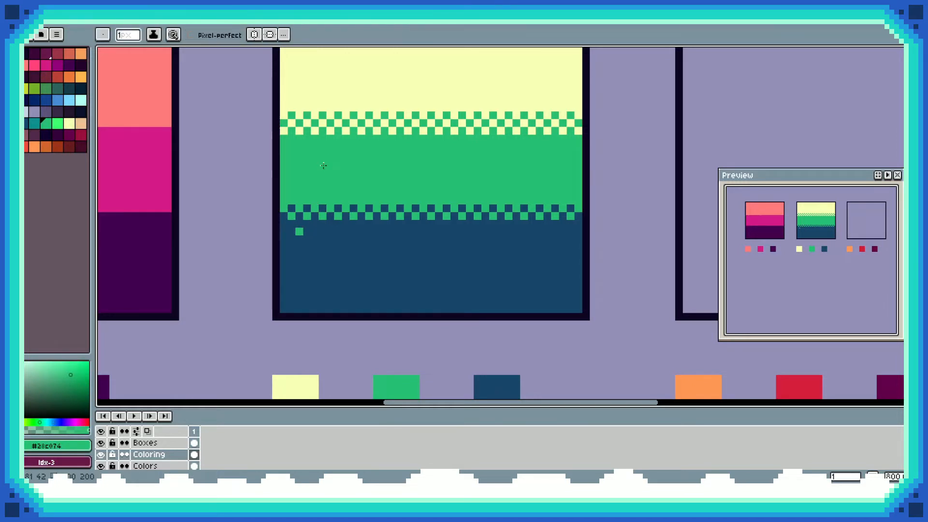
pyautogui.press('v')
pyautogui.hotkey('ctrl', 'v')
pyautogui.press('Down')
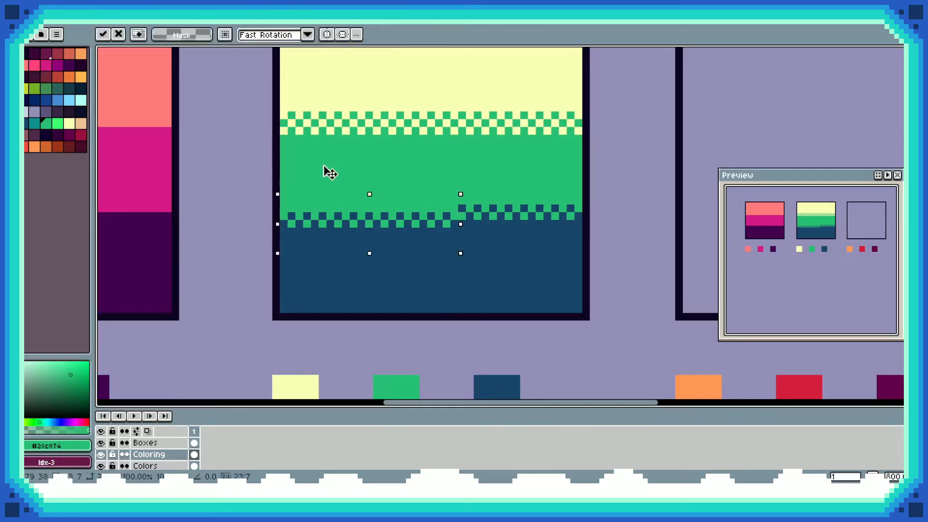
pyautogui.press('Down')
pyautogui.press('Down')
pyautogui.press('Right')
pyautogui.press('Left')
pyautogui.press('Up')
pyautogui.press('Up')
pyautogui.press('Up')
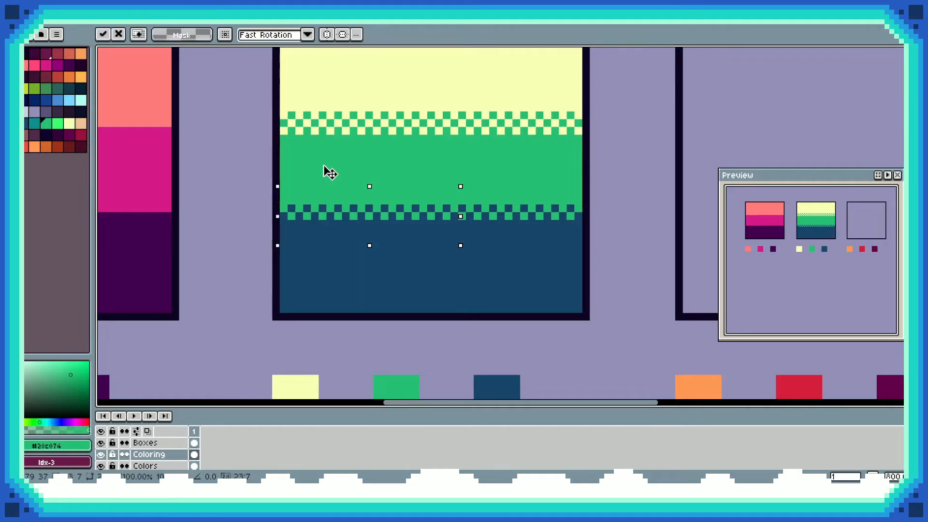
pyautogui.press('Return')
pyautogui.hotkey('ctrl', 'd')
# Copy most of the alternating green row and place the copy one pixel lower and one pixel left as a third checkerboard row.
pyautogui.press('m')
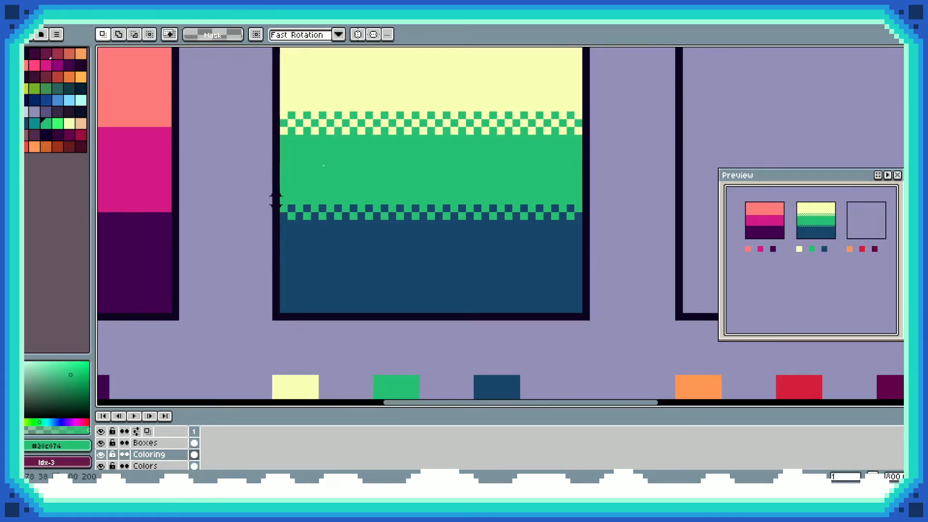
pyautogui.moveTo(283, 215); pyautogui.dragTo(483, 217)
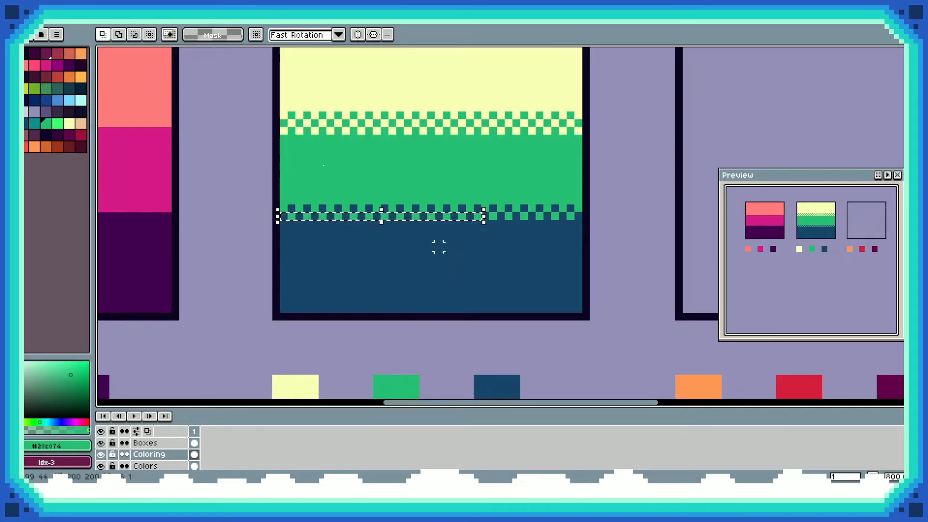
pyautogui.hotkey('ctrl', 'c')
pyautogui.hotkey('ctrl', 'v')
pyautogui.press('Down')
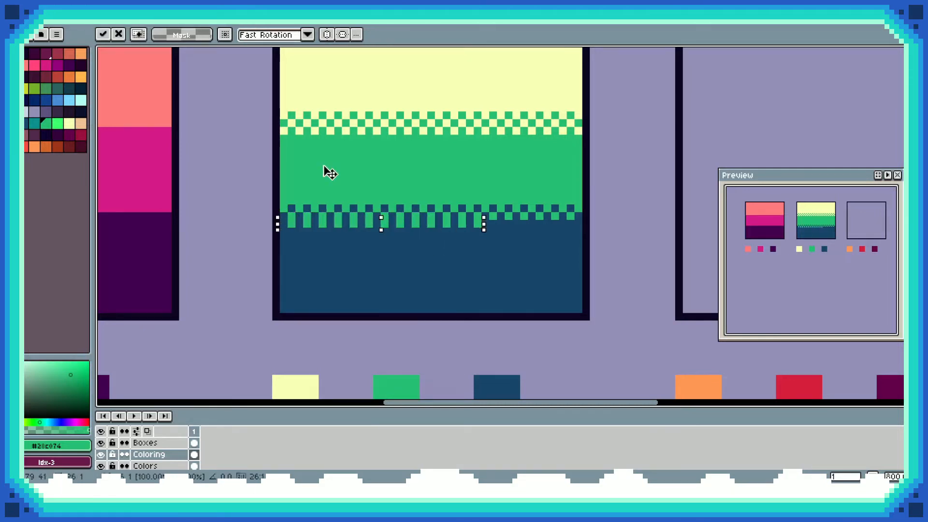
pyautogui.press('Left')
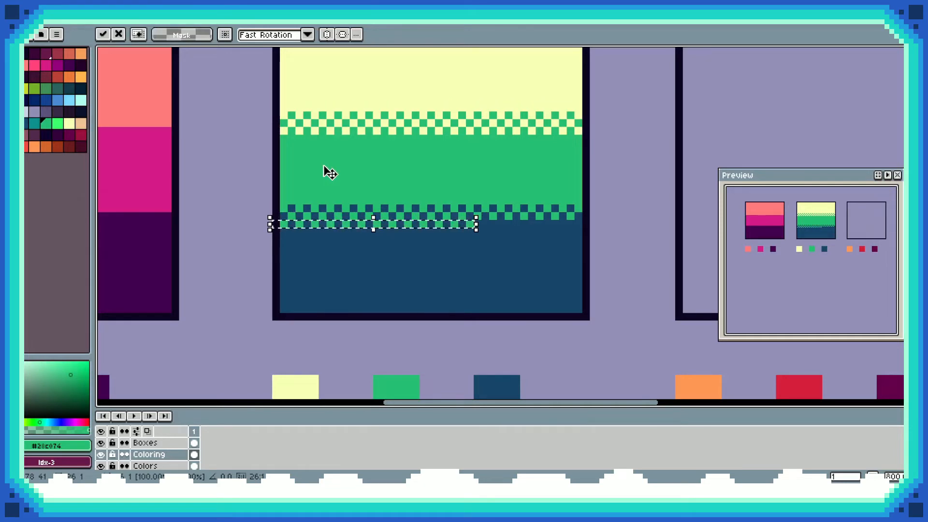
pyautogui.press('Return')
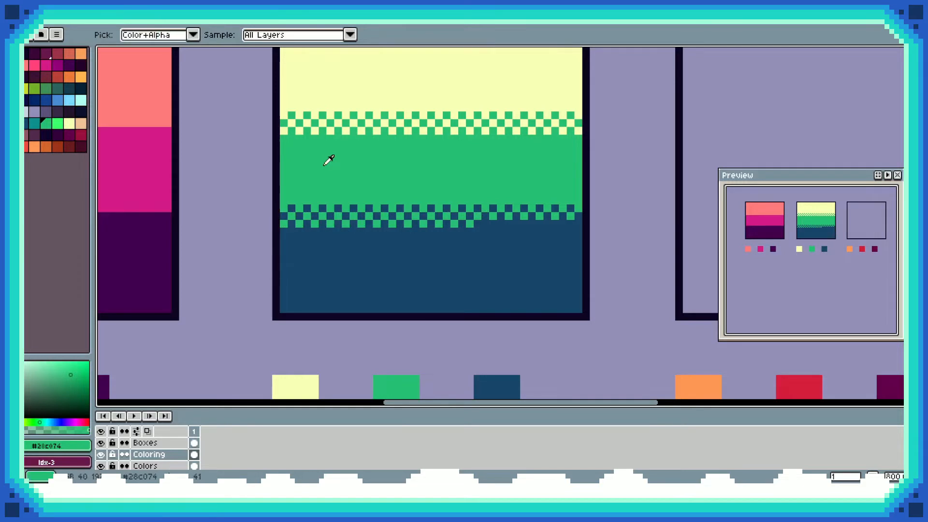
# Pencil the remaining alternating green #28c074 pixels to extend the third checkerboard row to the second box's right edge.
pyautogui.press('b')
pyautogui.click(486, 224)
pyautogui.click(501, 224)
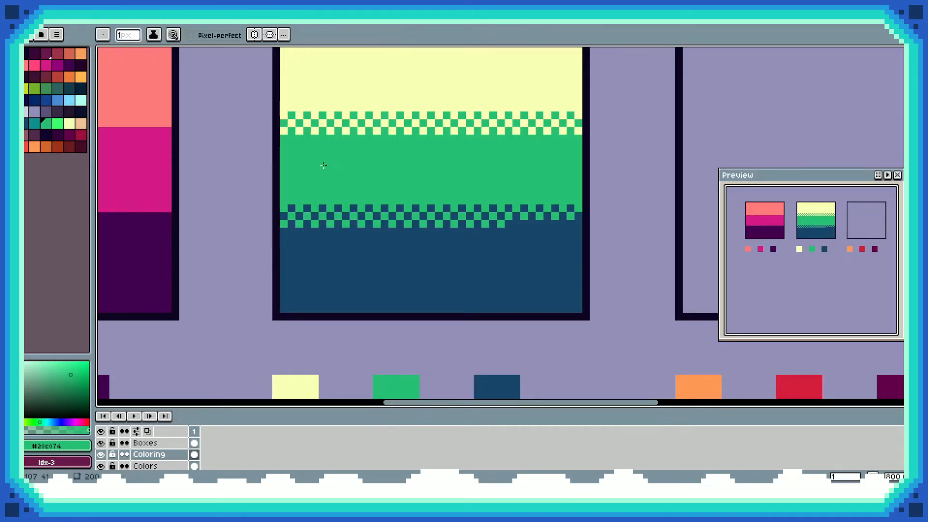
pyautogui.click(517, 223)
pyautogui.click(532, 224)
pyautogui.click(547, 224)
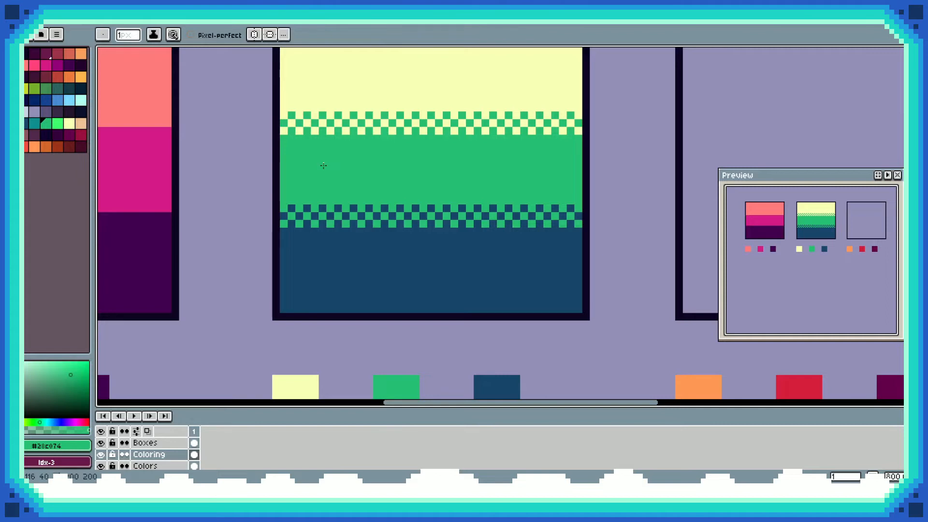
# Sample orange #ff9757 from the third box's swatches and fill the upper third of that box with it.
pyautogui.scroll(-3, 327, 158)
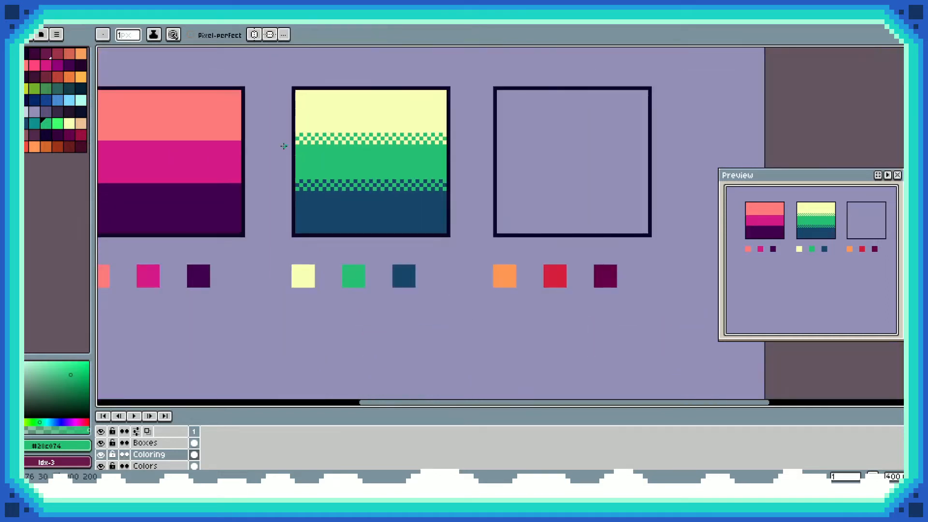
pyautogui.moveTo(292, 146); pyautogui.dragTo(342, 177)
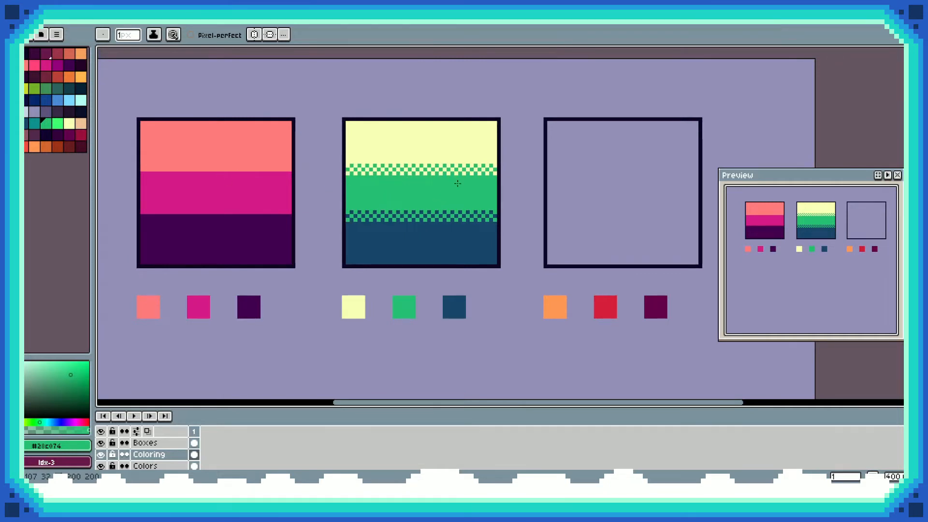
pyautogui.moveTo(462, 177); pyautogui.dragTo(332, 187)
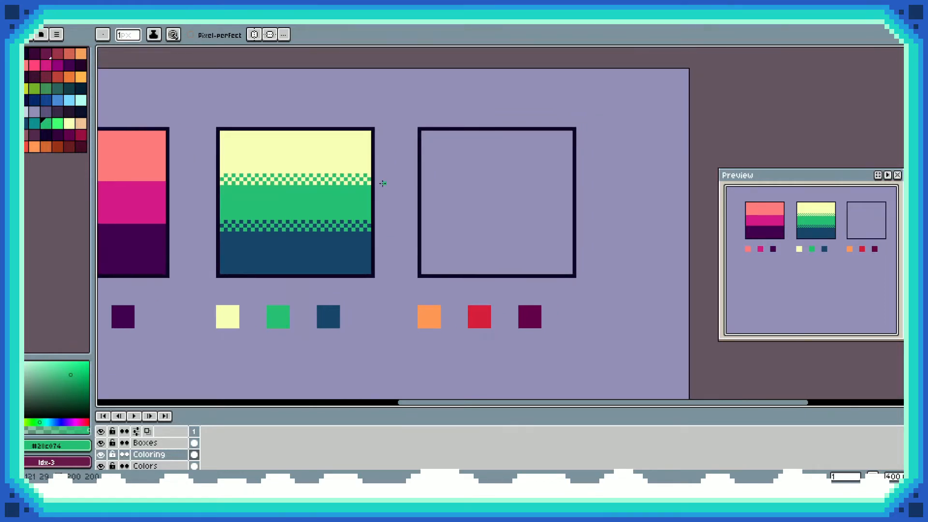
pyautogui.keyDown('alt'); pyautogui.click(429, 315); pyautogui.keyUp('alt')
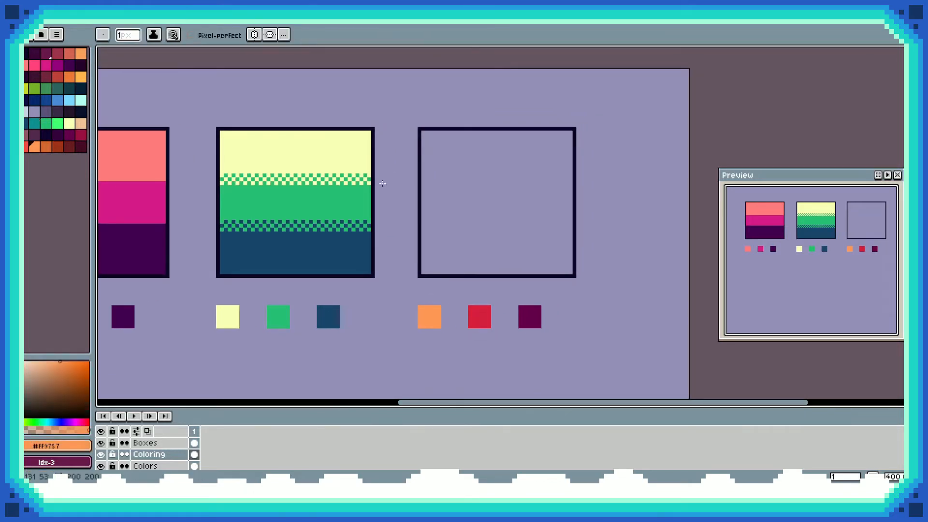
pyautogui.press('l')
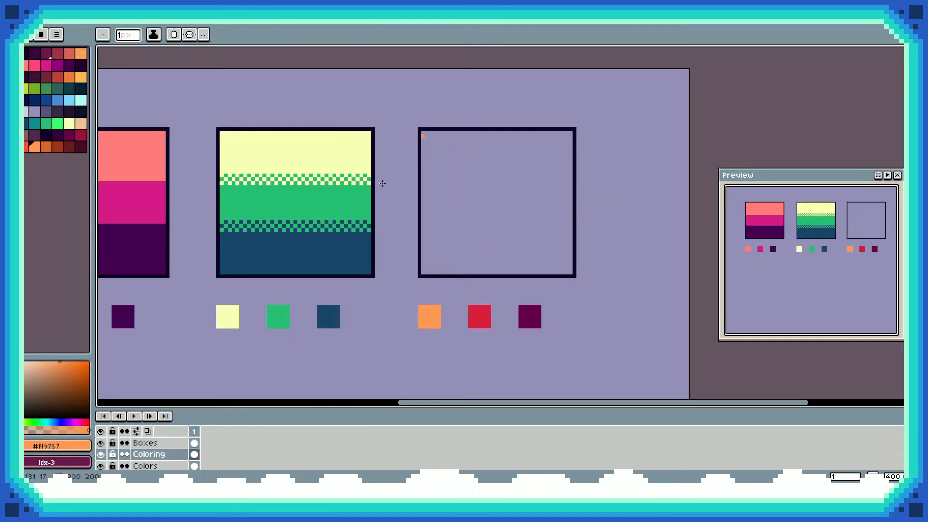
pyautogui.moveTo(423, 132); pyautogui.dragTo(570, 175)
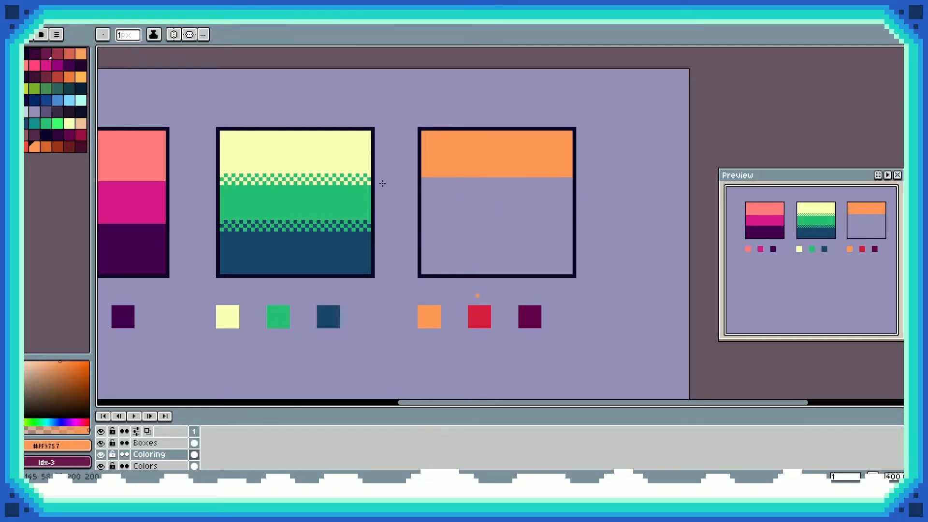
# Fill the third box's middle third with the red from its swatches and the lower third with dark purple #64004c.
pyautogui.keyDown('alt'); pyautogui.click(479, 316); pyautogui.keyUp('alt')
pyautogui.moveTo(423, 179); pyautogui.dragTo(571, 221)
pyautogui.keyDown('alt'); pyautogui.click(529, 316); pyautogui.keyUp('alt')
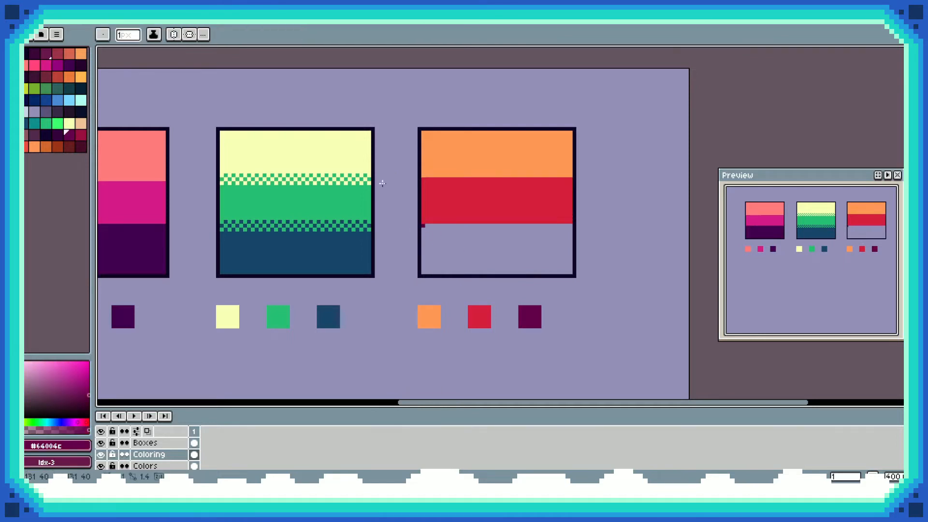
pyautogui.moveTo(422, 225); pyautogui.dragTo(572, 271)
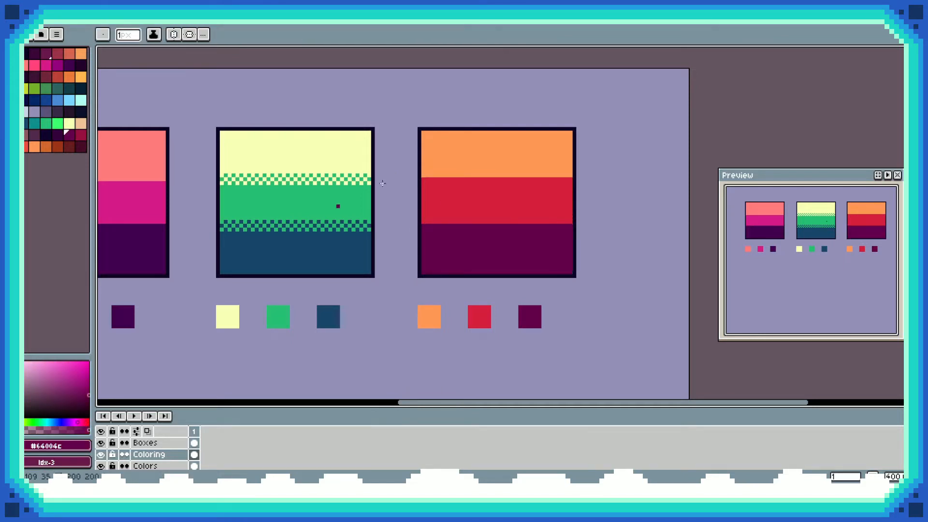
# Set the drawing brush to a round shape with a size of 3 px.
pyautogui.scroll(5, 454, 197)
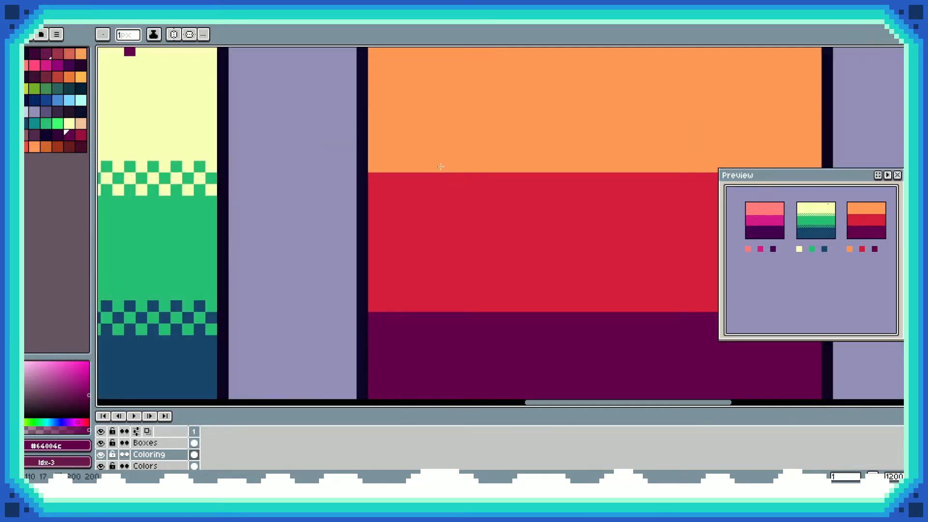
pyautogui.click(102, 34)
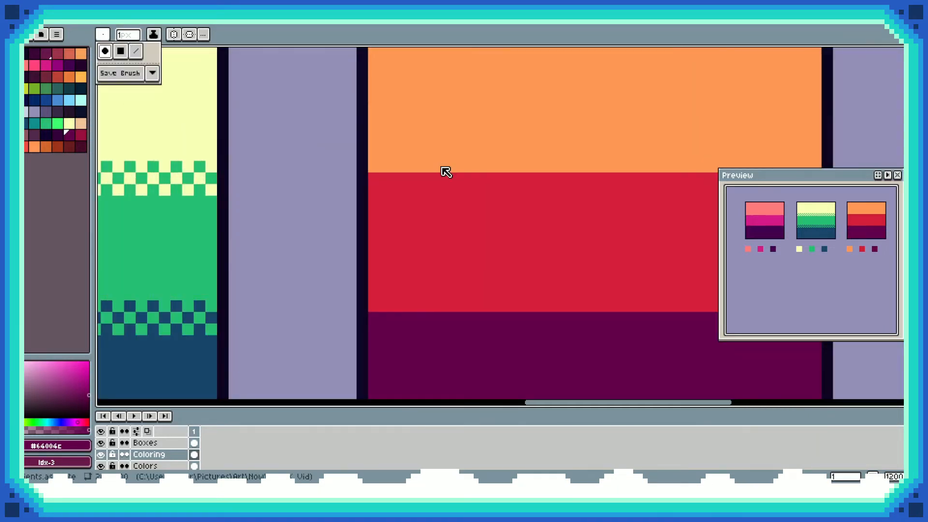
pyautogui.click(128, 35)
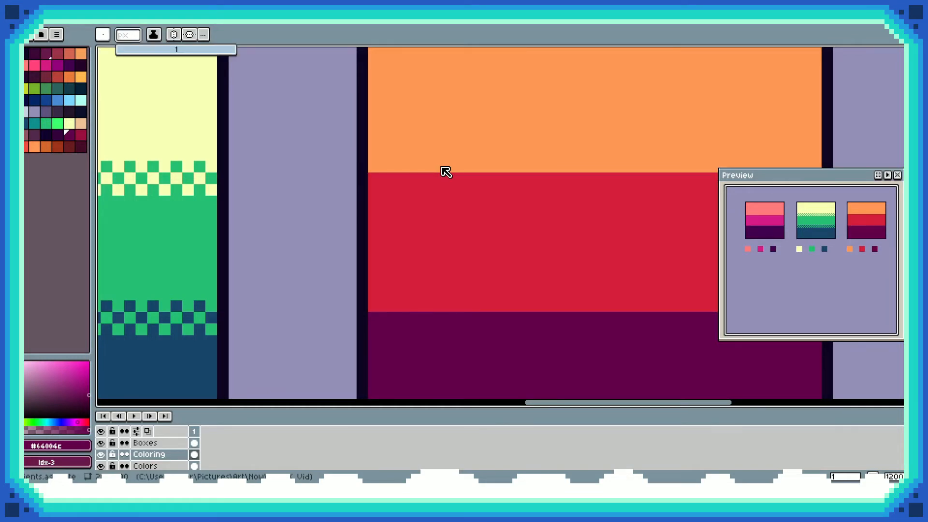
pyautogui.click(102, 34)
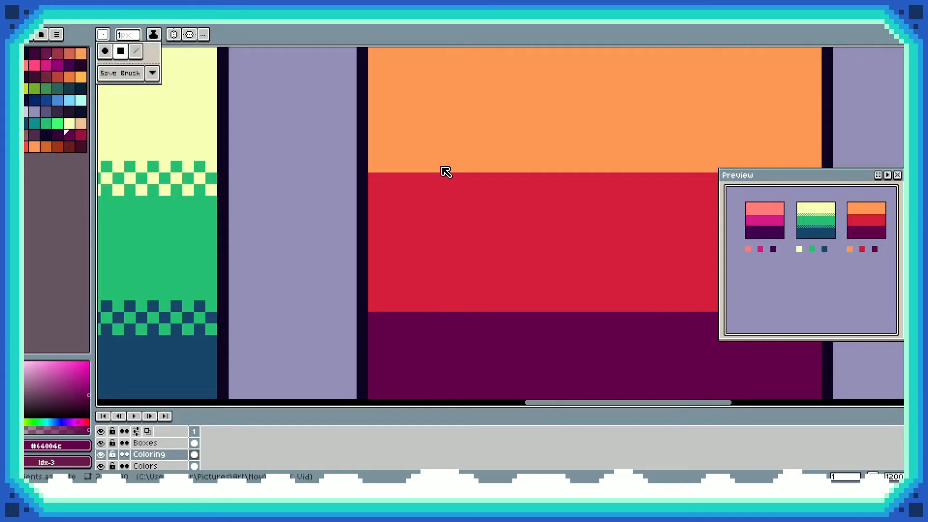
pyautogui.click(128, 35)
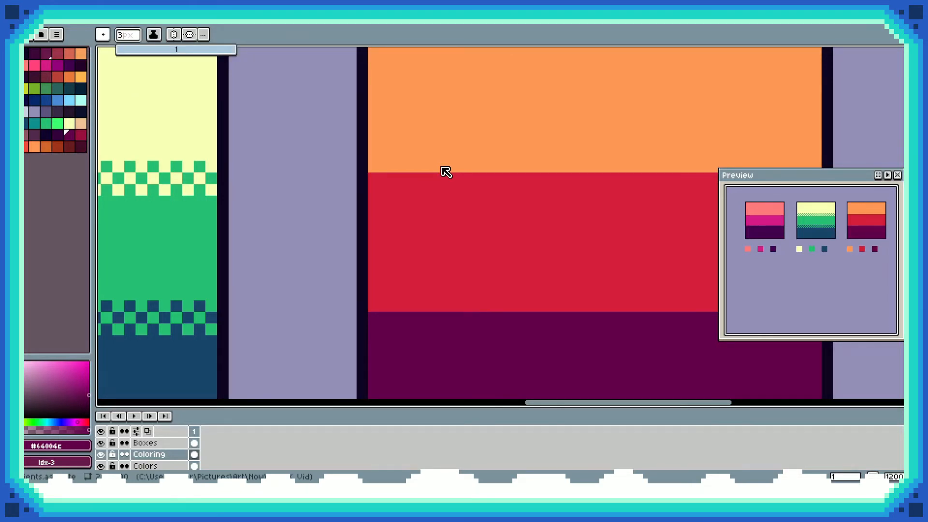
pyautogui.press('Return')
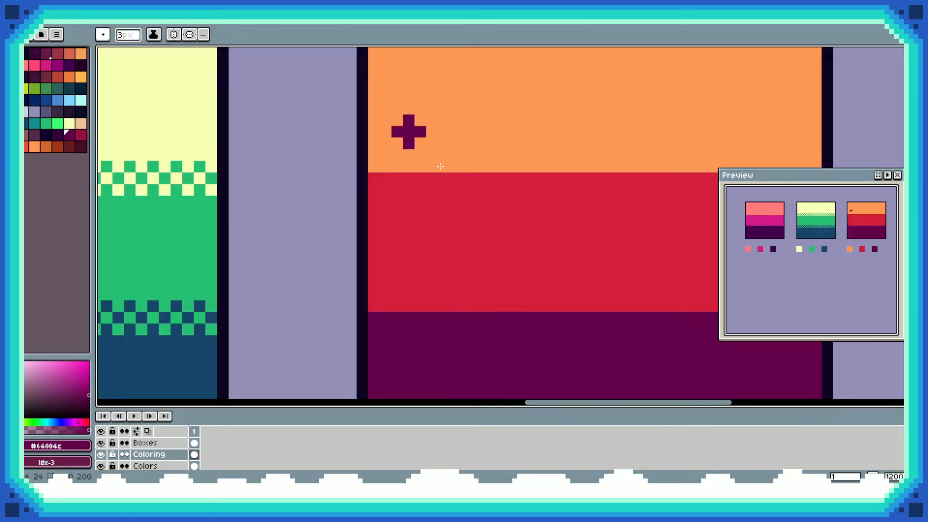
# Sample orange #ff9757 from the third box and stamp adjoining crosses along the upper edge of the red band, starting at its left end.
pyautogui.press('i')
pyautogui.click(446, 161)
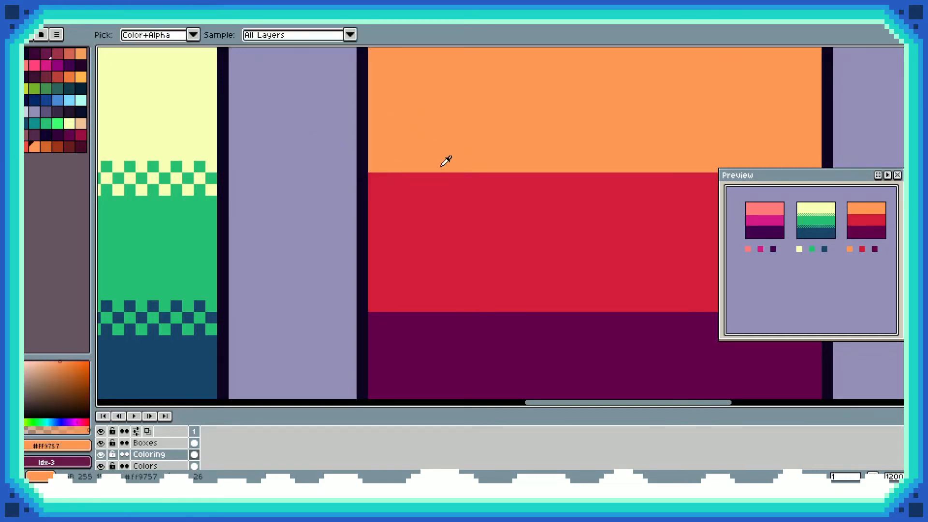
pyautogui.press('b')
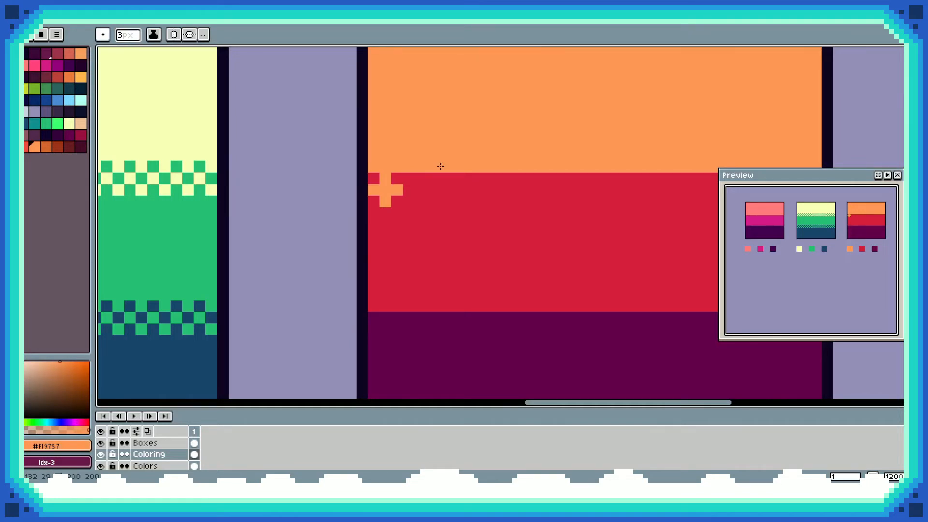
pyautogui.click(385, 190)
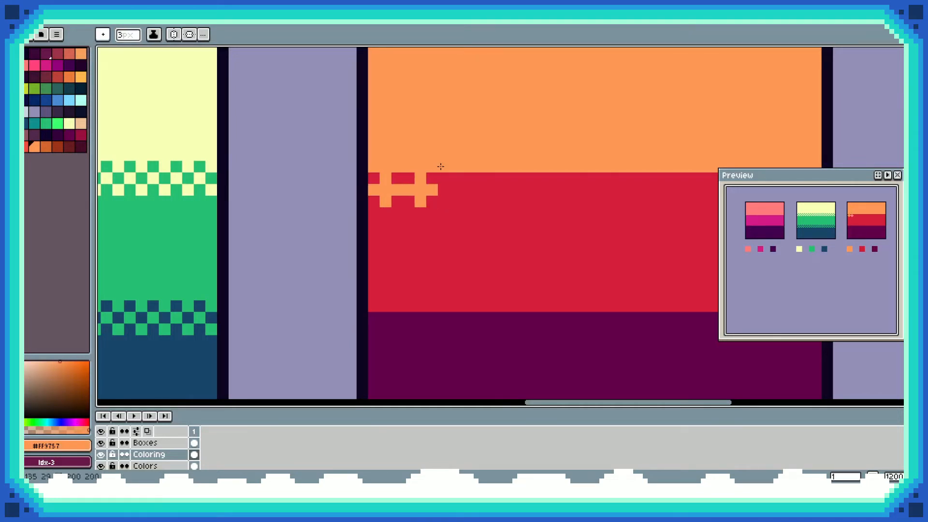
pyautogui.click(408, 189)
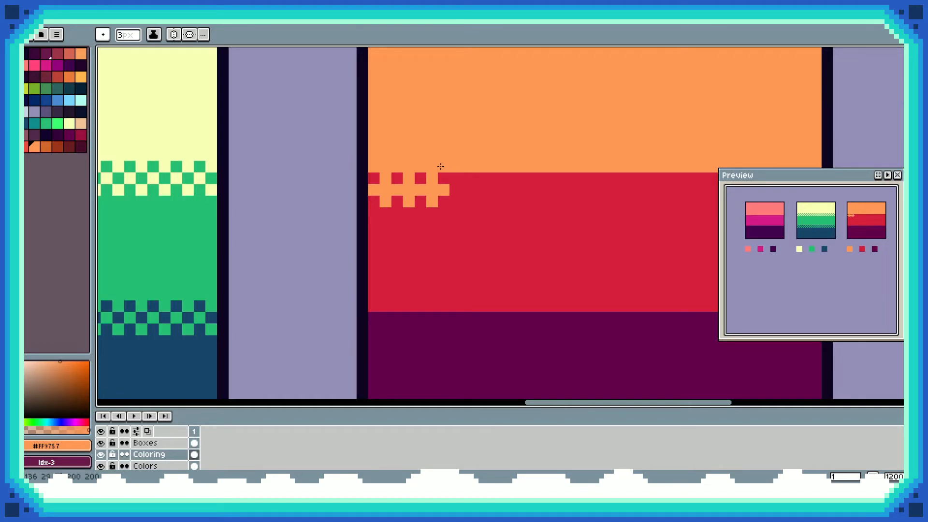
pyautogui.click(454, 190)
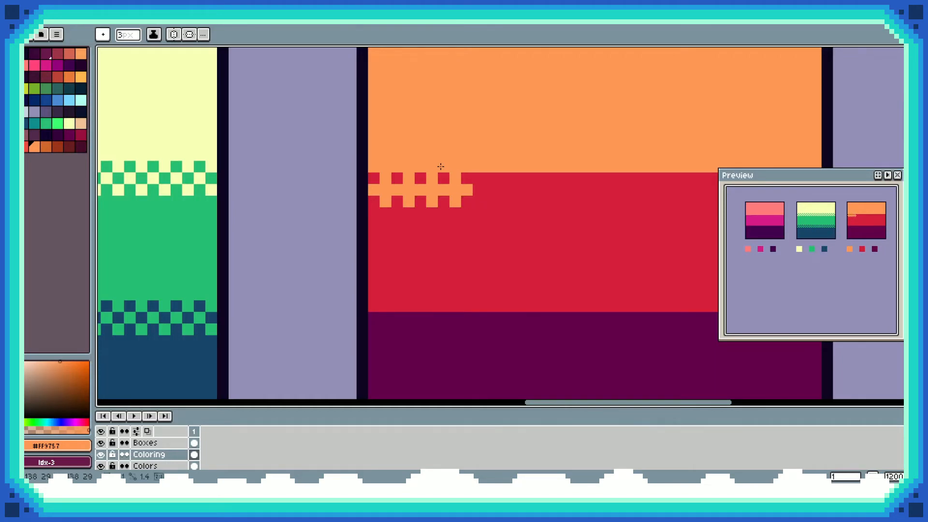
pyautogui.click(478, 190)
pyautogui.click(501, 190)
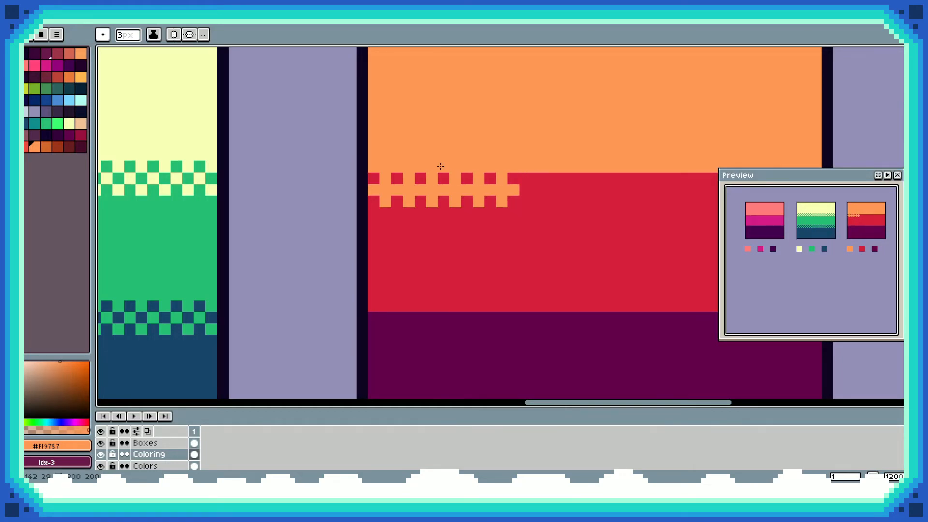
pyautogui.moveTo(501, 202); pyautogui.dragTo(364, 226)
pyautogui.click(388, 214)
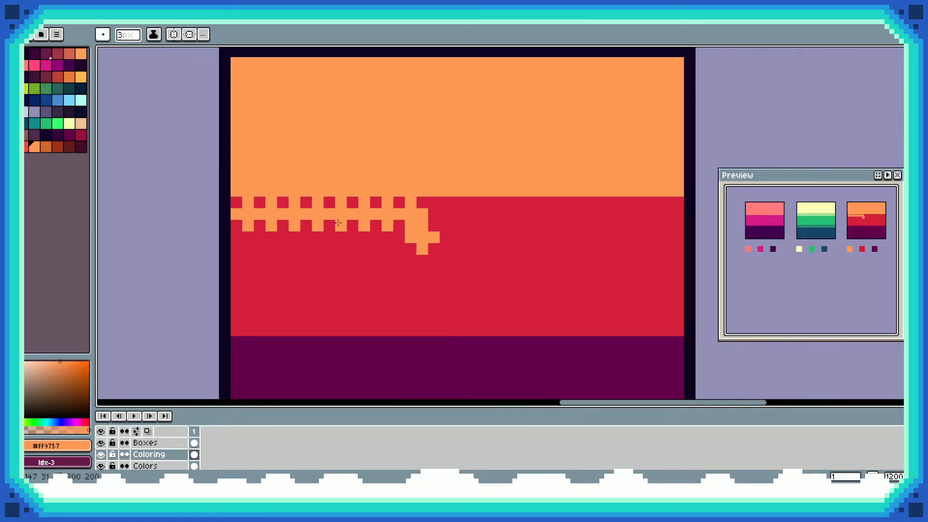
# Copy the stamped orange-red cross section and place the copy 16 pixels to the right to continue the pattern.
pyautogui.press('b')
pyautogui.moveTo(232, 196); pyautogui.dragTo(429, 233)
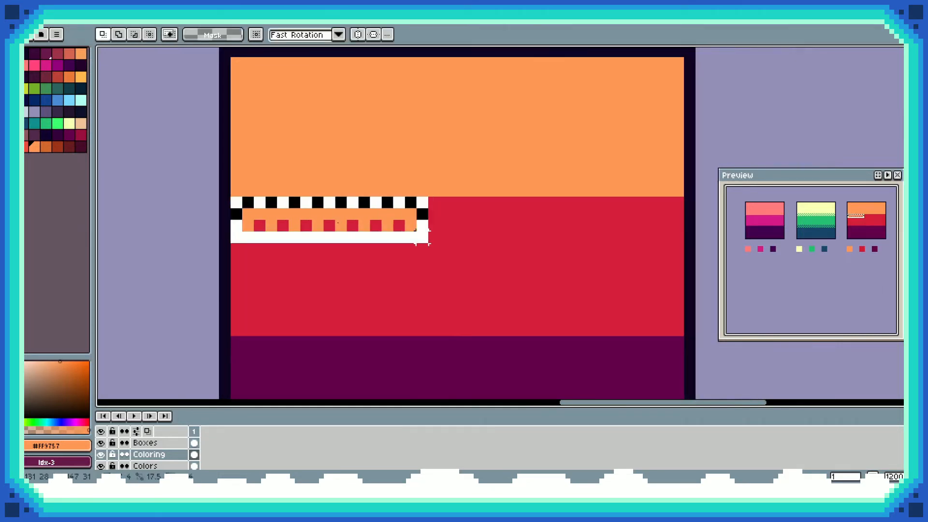
pyautogui.hotkey('ctrl', 'c')
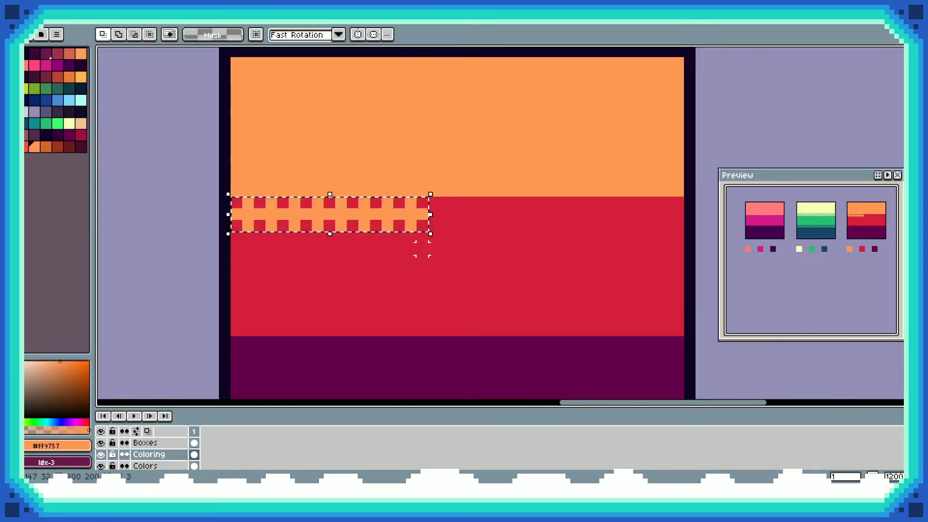
pyautogui.hotkey('ctrl', 'v')
pyautogui.press('Right')
pyautogui.press('Right')
pyautogui.press('Right')
pyautogui.press('Right')
pyautogui.press('Right')
pyautogui.press('Right')
pyautogui.press('Right')
pyautogui.press('Right')
pyautogui.press('Right')
pyautogui.press('Right')
pyautogui.press('Right')
pyautogui.press('Right')
pyautogui.press('Right')
pyautogui.press('Right')
pyautogui.press('Right')
pyautogui.press('Right')
pyautogui.press('Right')
pyautogui.press('Left')
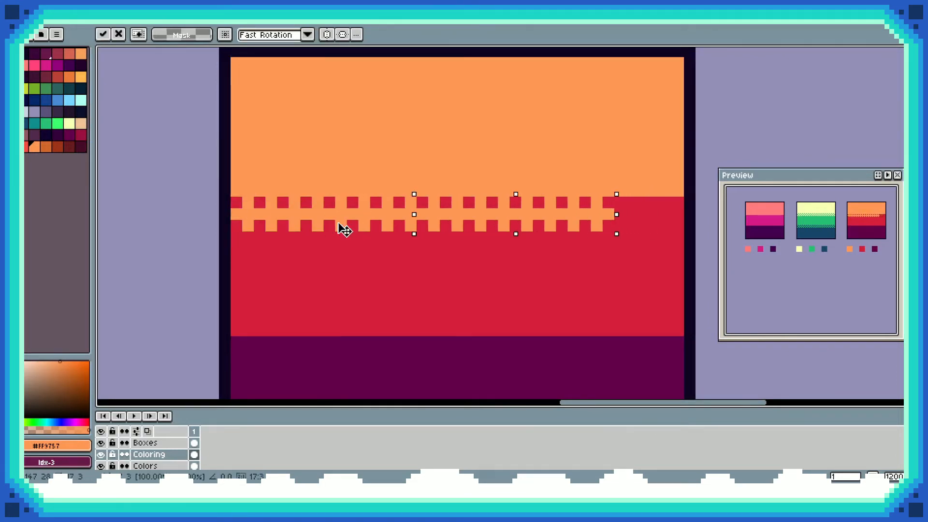
# Paste the cross section again and move it 22 pixels right so the pattern reaches the third box's right edge.
pyautogui.hotkey('ctrl', 'v')
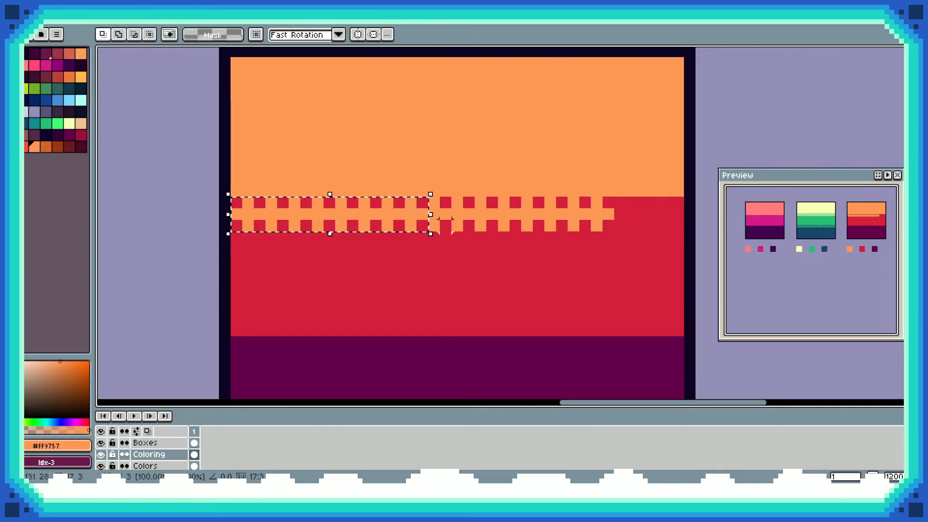
pyautogui.press('Right')
pyautogui.press('Right')
pyautogui.press('Right')
pyautogui.press('Right')
pyautogui.press('Right')
pyautogui.press('Right')
pyautogui.press('Right')
pyautogui.press('Right')
pyautogui.press('Right')
pyautogui.press('Right')
pyautogui.press('Right')
pyautogui.press('Right')
pyautogui.press('Right')
pyautogui.press('Right')
pyautogui.press('Right')
pyautogui.press('Right')
pyautogui.press('Right')
pyautogui.press('Right')
pyautogui.press('Right')
pyautogui.press('Right')
pyautogui.press('Right')
pyautogui.press('Right')
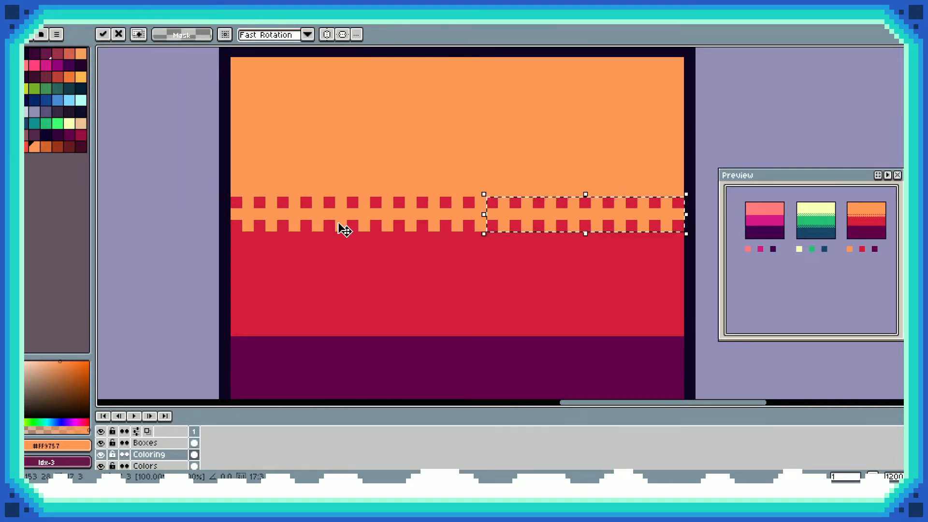
pyautogui.press('Return')
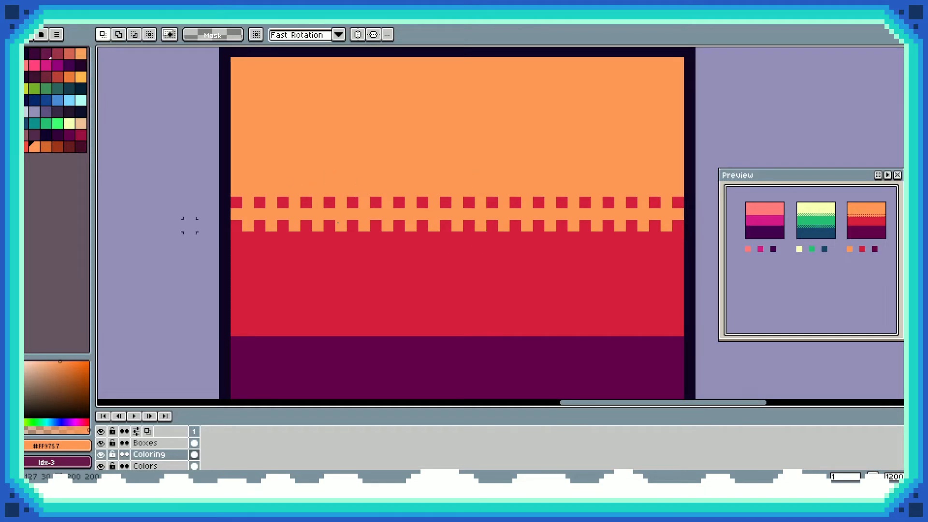
# Switch to the Pencil and set its brush size to 3 px.
pyautogui.moveTo(190, 226); pyautogui.dragTo(303, 240)
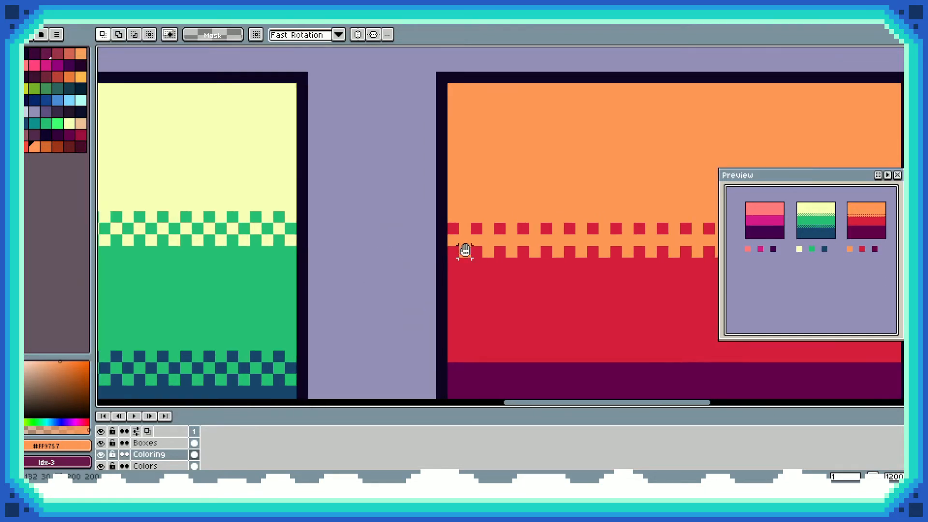
pyautogui.moveTo(464, 250); pyautogui.dragTo(383, 235)
pyautogui.moveTo(532, 285); pyautogui.dragTo(433, 239)
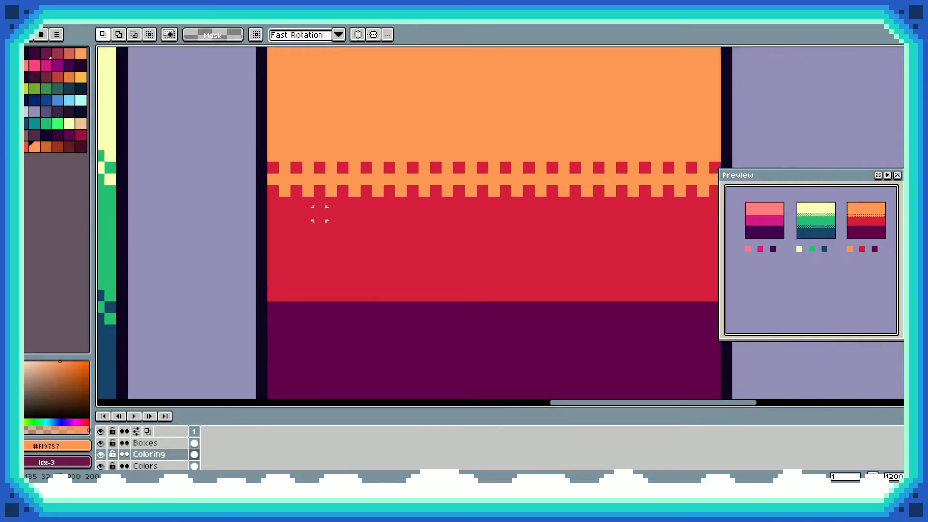
pyautogui.press('b')
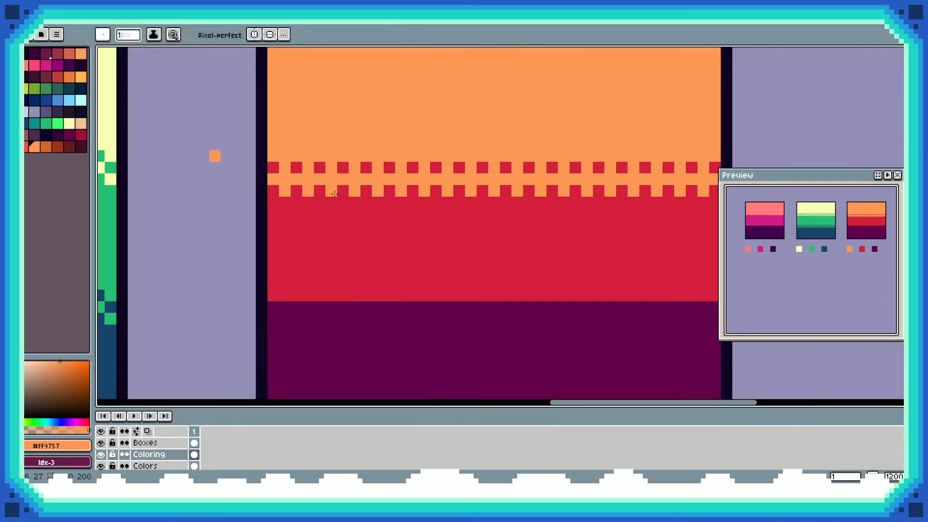
pyautogui.press('l')
pyautogui.press('b')
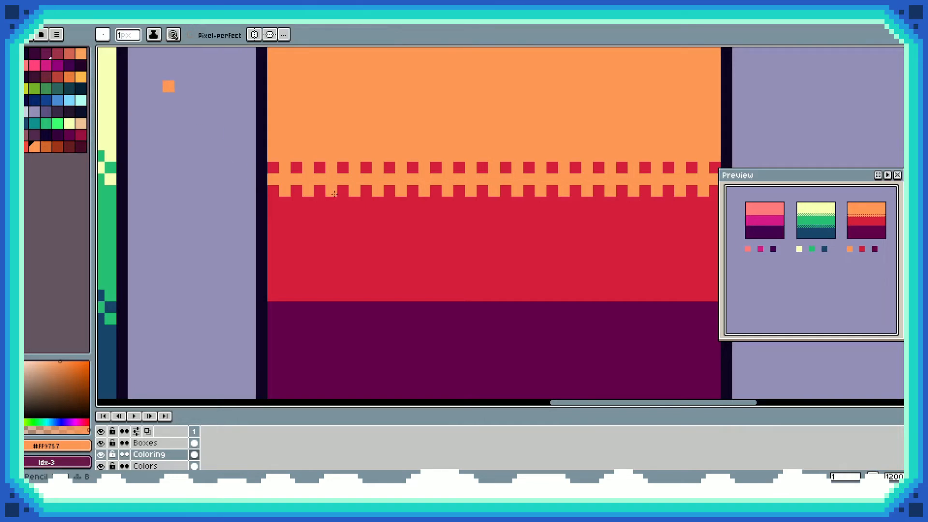
pyautogui.click(103, 34)
pyautogui.click(128, 35)
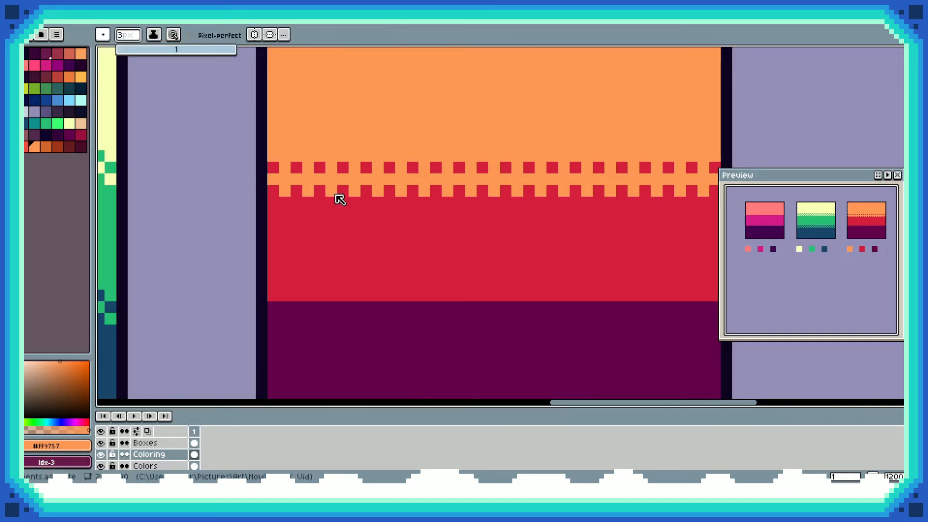
# Stamp a second row of orange crosses just below the first, offset by one pixel, across the left part of the red band.
pyautogui.click(297, 214)
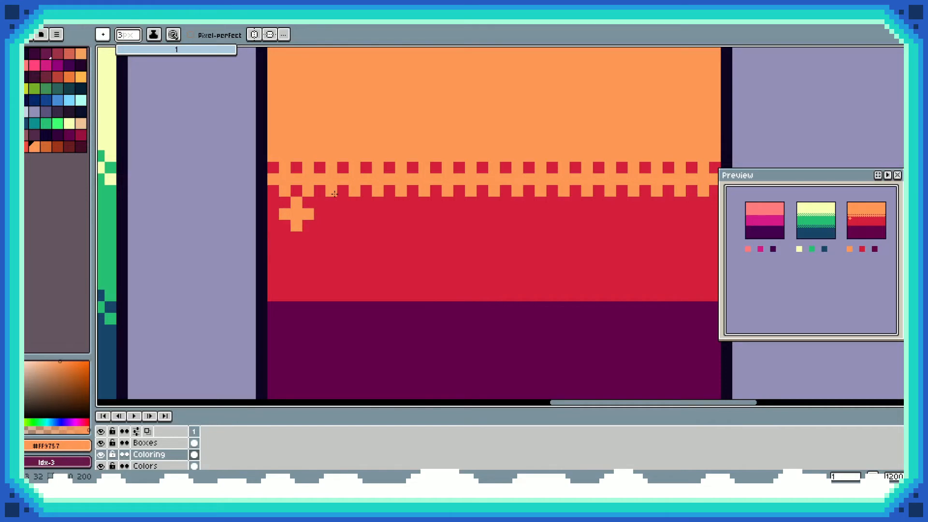
pyautogui.click(273, 214)
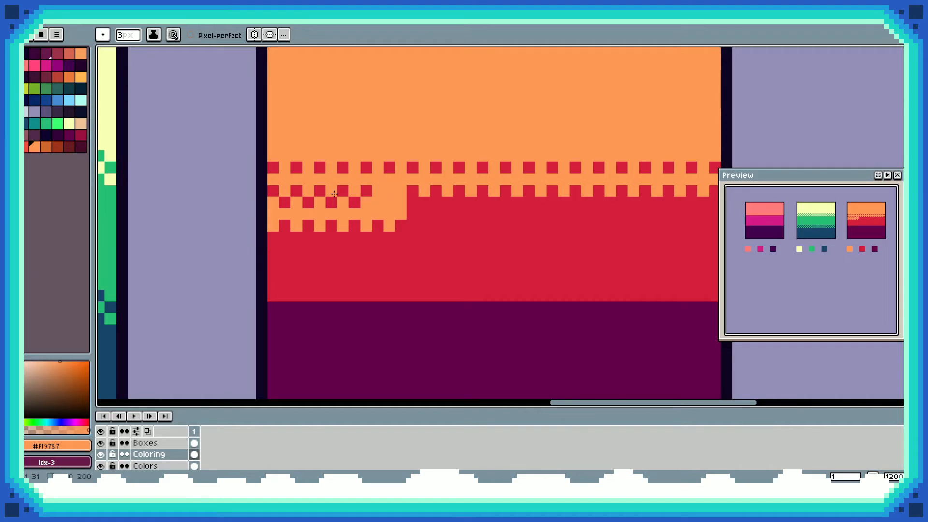
pyautogui.click(412, 213)
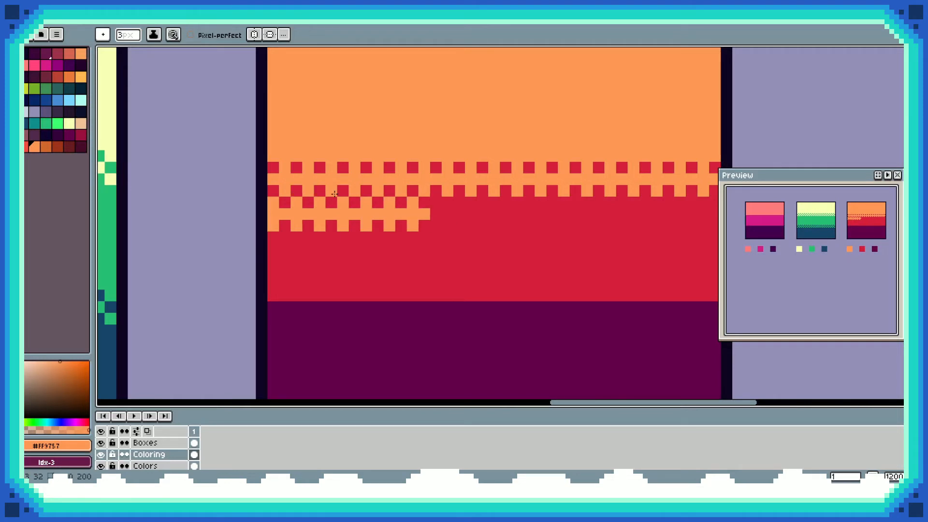
pyautogui.moveTo(350, 219); pyautogui.dragTo(476, 221)
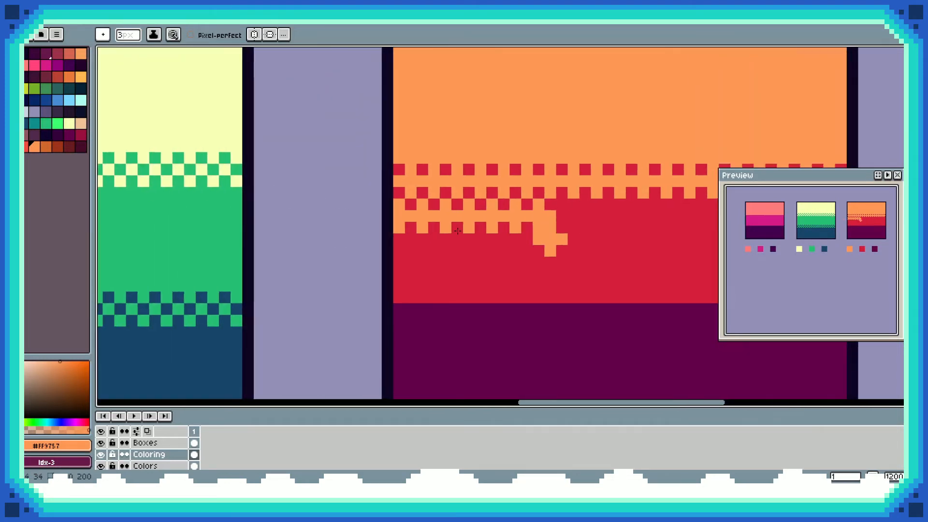
pyautogui.moveTo(556, 239); pyautogui.dragTo(370, 224)
pyautogui.moveTo(429, 223); pyautogui.dragTo(412, 237)
pyautogui.click(363, 232)
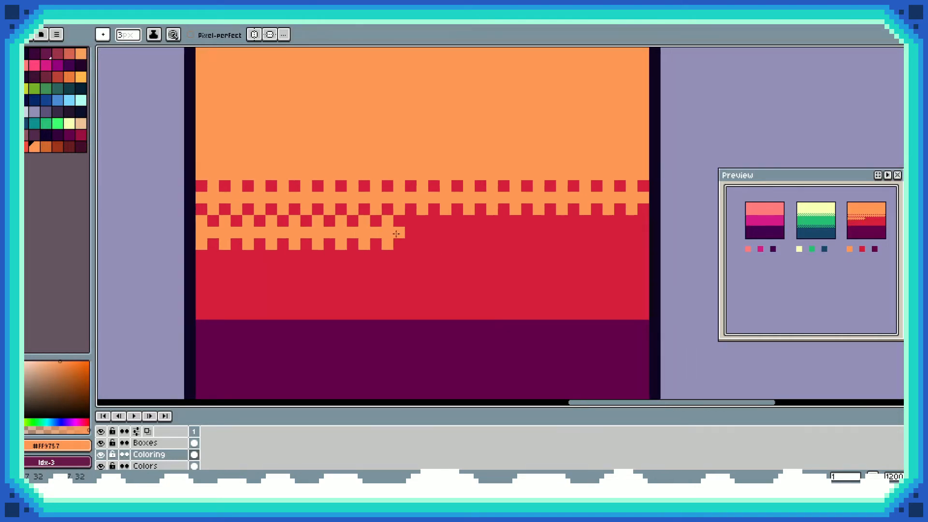
# Copy the second cross row's section, place it 18 pixels right, and stamp the remaining orange crosses up to the box's right edge.
pyautogui.press('m')
pyautogui.moveTo(194, 213); pyautogui.dragTo(406, 251)
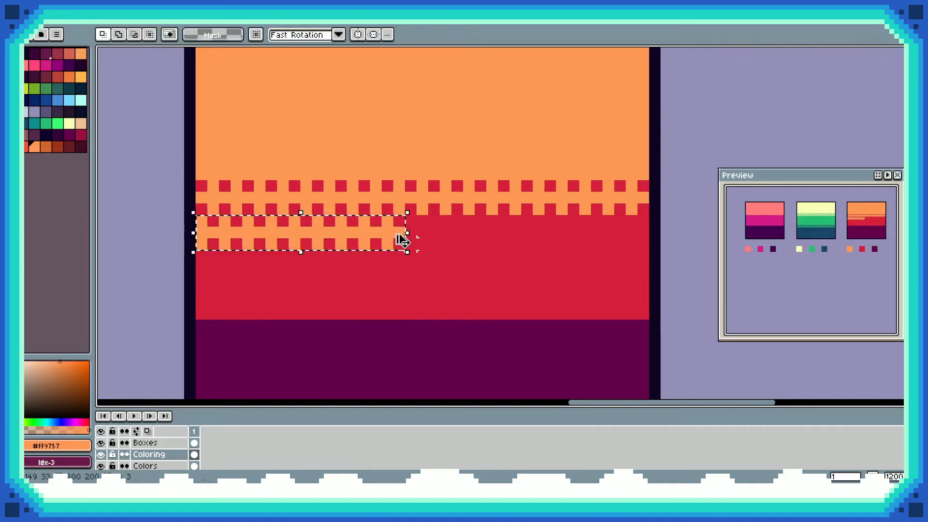
pyautogui.hotkey('ctrl', 'c')
pyautogui.hotkey('ctrl', 'v')
pyautogui.press('Down')
pyautogui.press('Right')
pyautogui.press('Right')
pyautogui.press('Right')
pyautogui.press('Right')
pyautogui.press('Right')
pyautogui.press('Right')
pyautogui.press('Right')
pyautogui.press('Right')
pyautogui.press('Right')
pyautogui.press('Right')
pyautogui.press('Right')
pyautogui.press('Right')
pyautogui.press('Right')
pyautogui.press('Right')
pyautogui.press('Right')
pyautogui.press('Right')
pyautogui.press('Right')
pyautogui.press('Right')
pyautogui.press('Up')
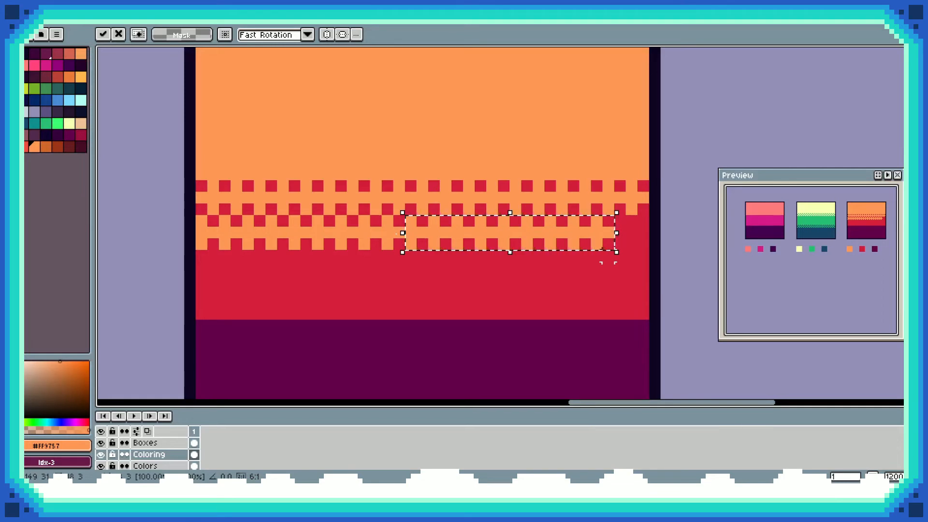
pyautogui.click(593, 268)
pyautogui.press('b')
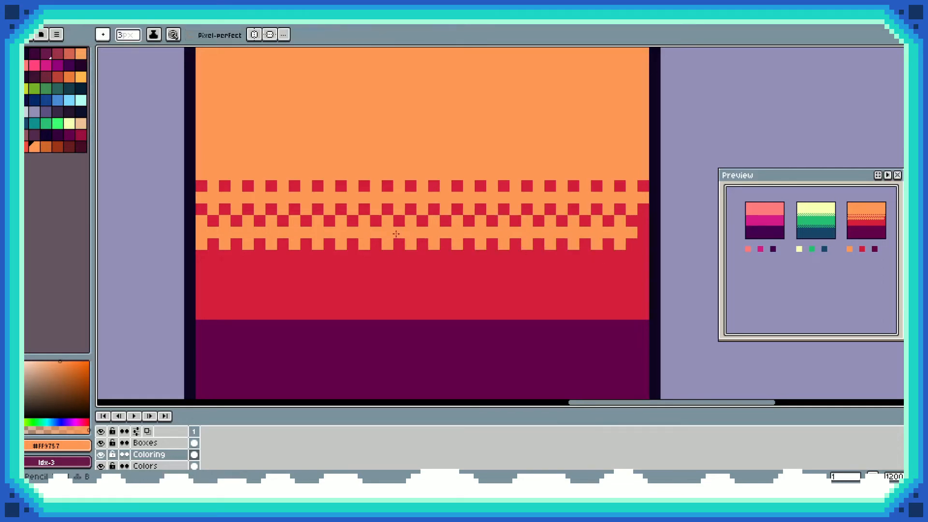
pyautogui.click(619, 232)
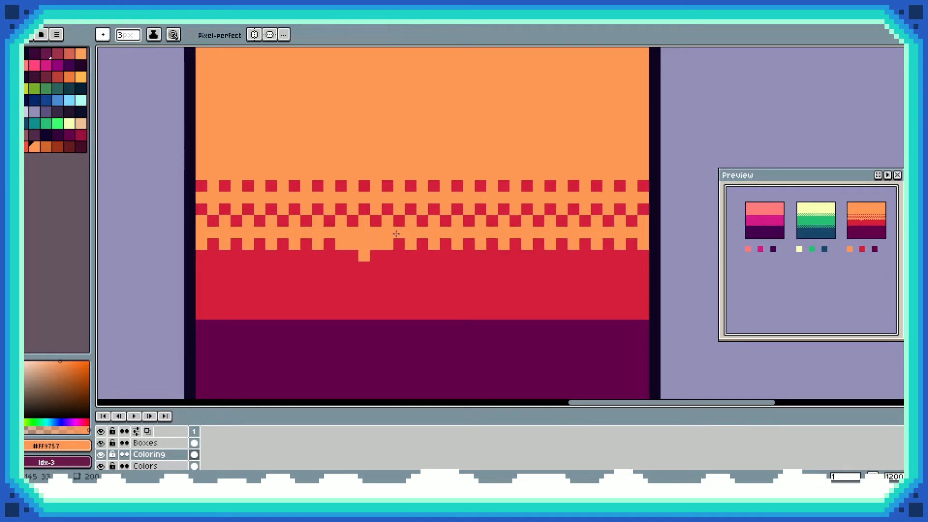
# Select the upper orange cross row across the full width of the third box, 39 by 3 pixels.
pyautogui.scroll(-2, 396, 233)
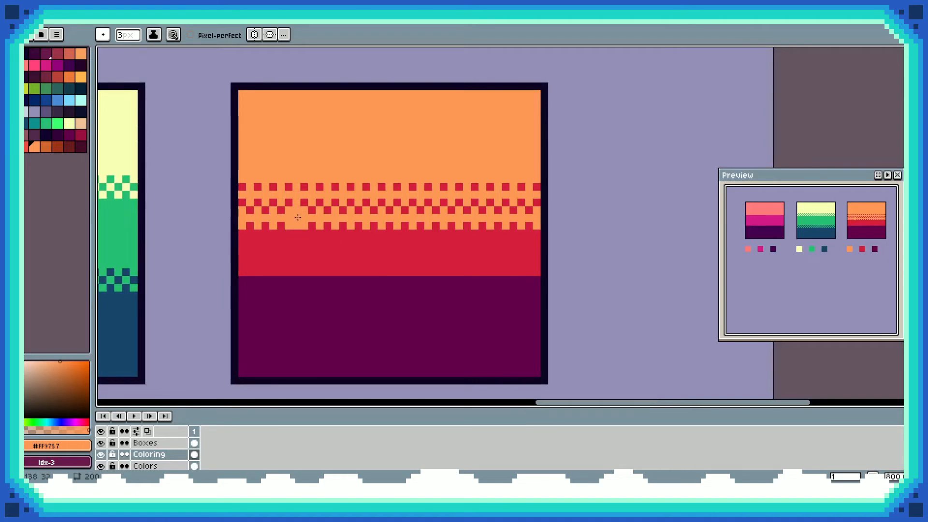
pyautogui.press('m')
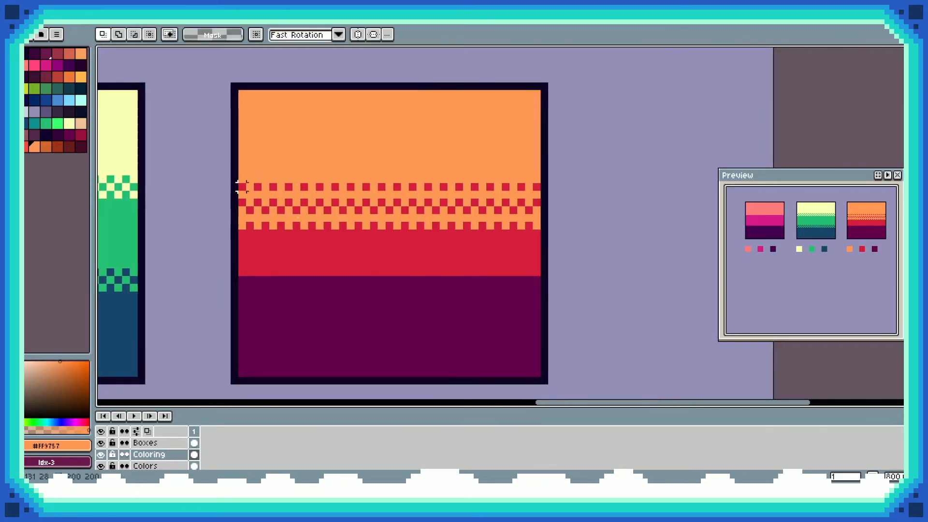
pyautogui.moveTo(241, 186); pyautogui.dragTo(542, 208)
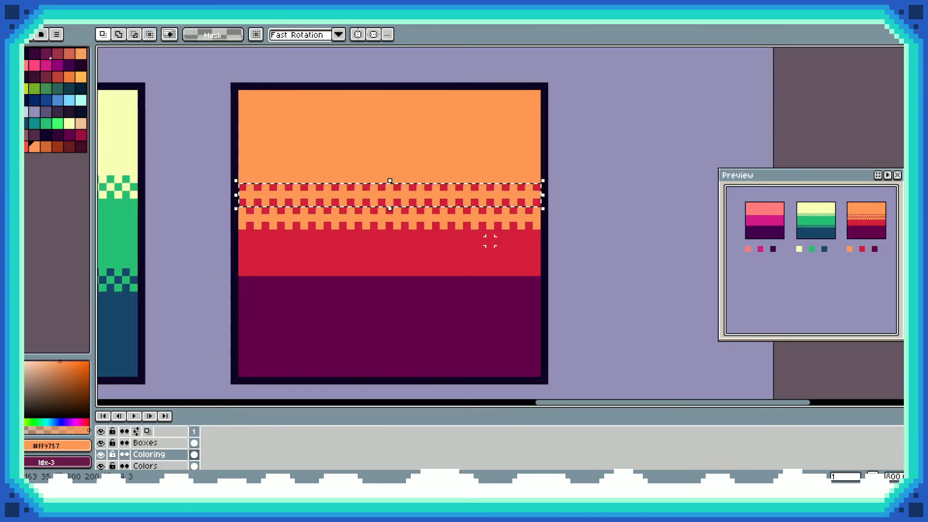
pyautogui.hotkey('ctrl', 't')
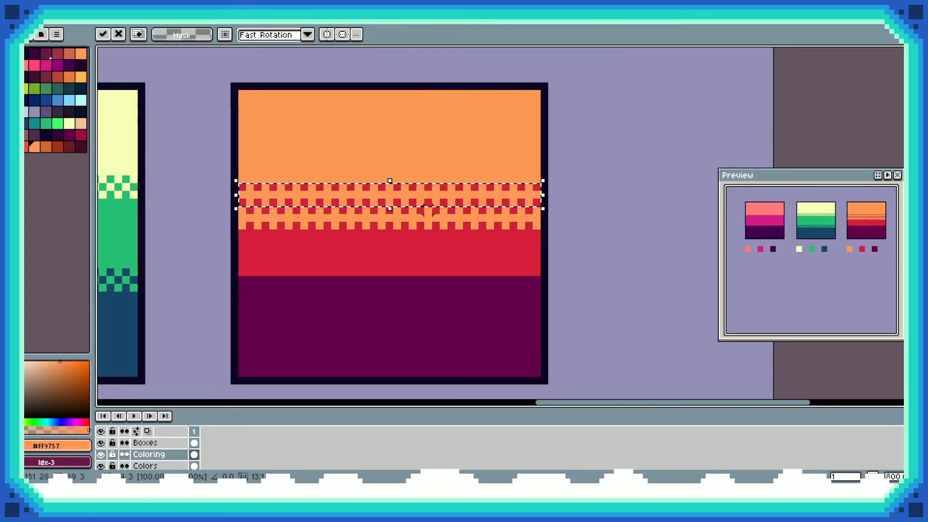
pyautogui.hotkey('ctrl', 'd')
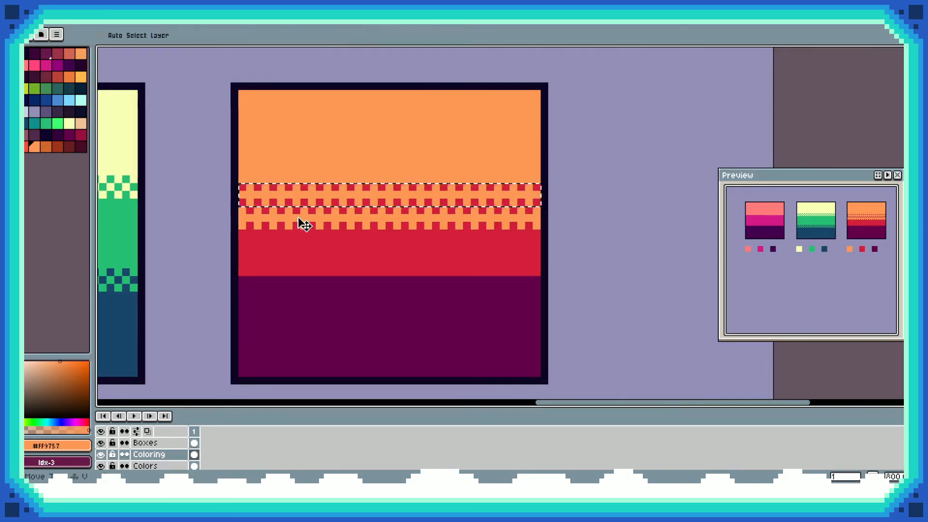
pyautogui.moveTo(436, 233); pyautogui.dragTo(443, 279)
pyautogui.moveTo(298, 218); pyautogui.dragTo(290, 172)
pyautogui.hotkey('ctrl', 'z')
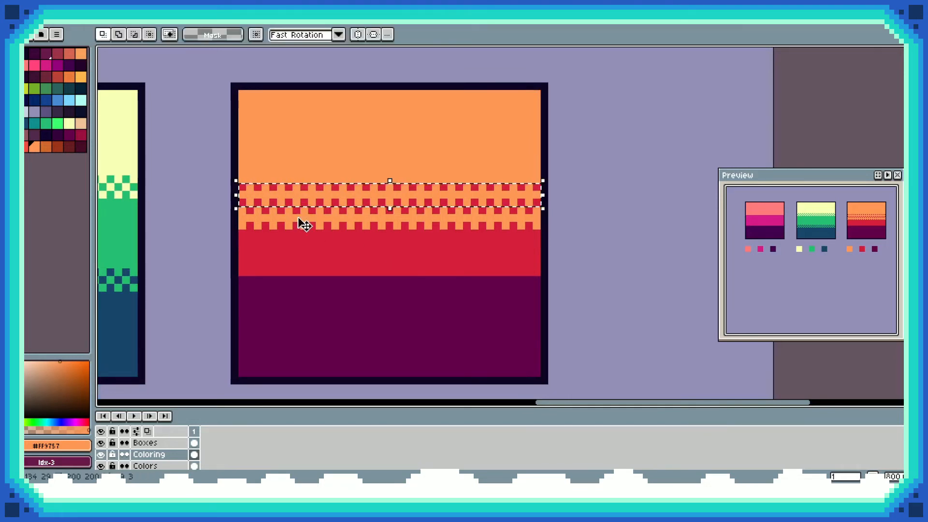
# Move the selected upper cross row 6 pixels down so it sits directly below the second cross row.
pyautogui.press('Down')
pyautogui.press('Down')
pyautogui.press('Down')
pyautogui.press('Down')
pyautogui.press('Down')
pyautogui.press('Down')
pyautogui.press('Down')
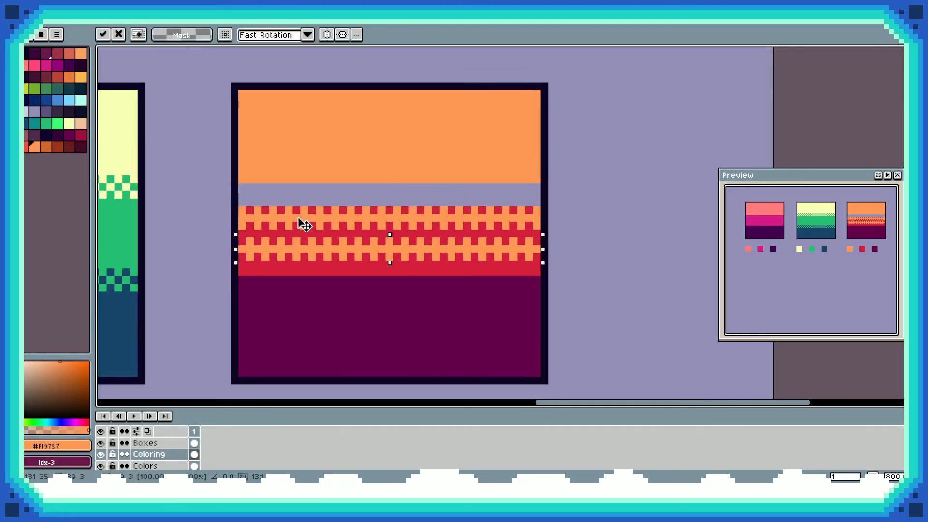
pyautogui.press('Up')
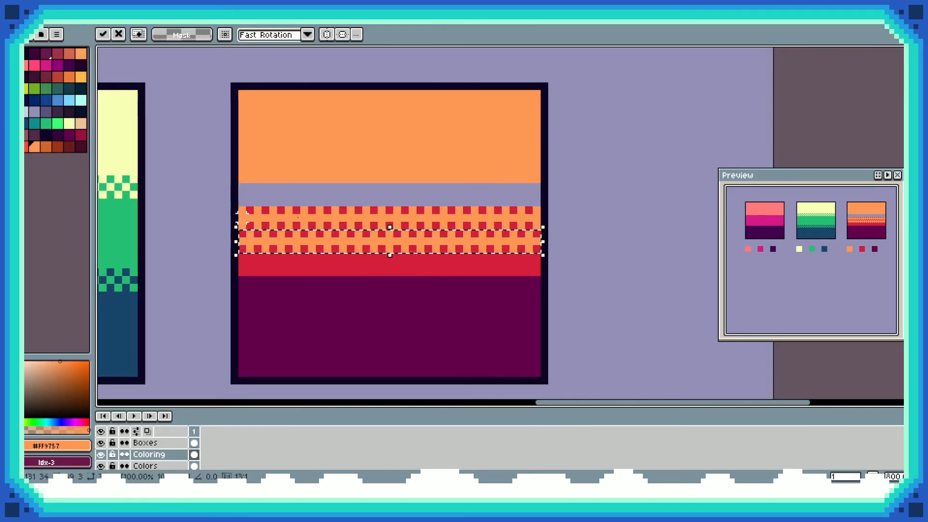
pyautogui.press('Return')
# Select the second cross row across the box and move it 3 pixels up, flush against the solid orange band.
pyautogui.moveTo(240, 210); pyautogui.dragTo(537, 226)
pyautogui.press('Up')
pyautogui.press('Up')
pyautogui.press('Up')
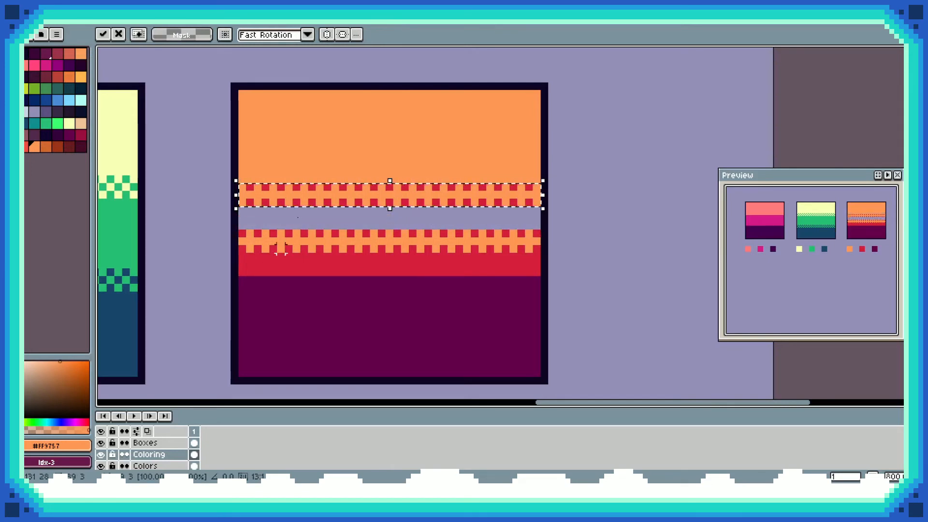
pyautogui.press('Return')
# Select the other cross row across the box and move it 3 pixels up, directly below the first.
pyautogui.moveTo(240, 231); pyautogui.dragTo(541, 255)
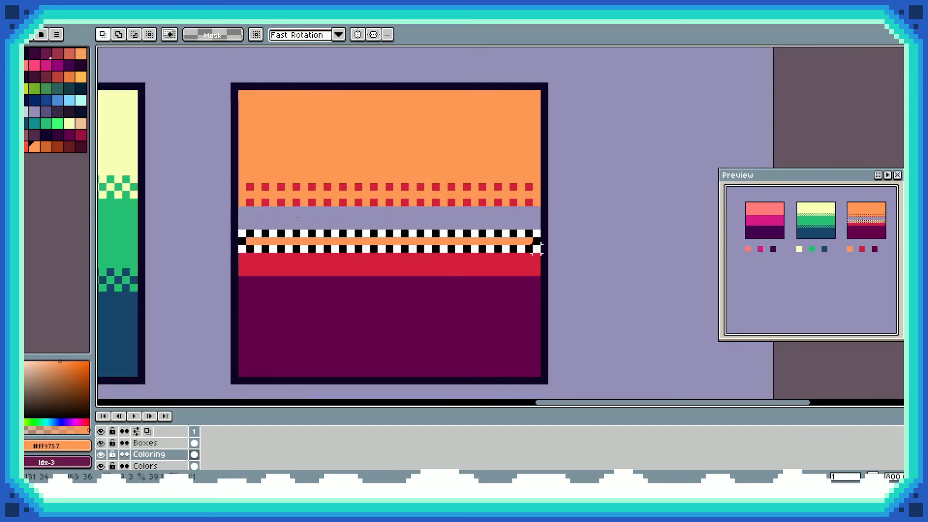
pyautogui.press('Up')
pyautogui.press('Up')
pyautogui.press('Up')
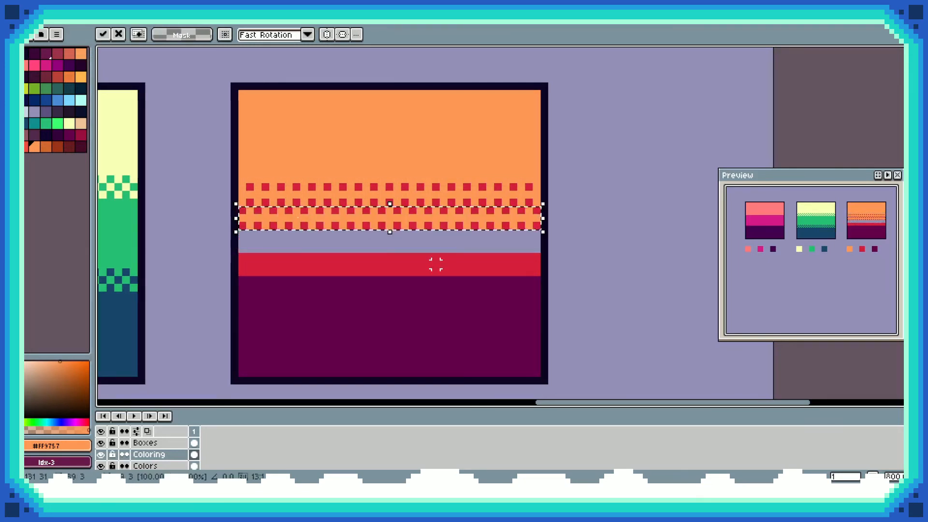
# Sample the red #d41e3c and fill the empty strip between the cross pattern and the solid red band with it.
pyautogui.keyDown('alt'); pyautogui.click(302, 212); pyautogui.keyUp('alt')
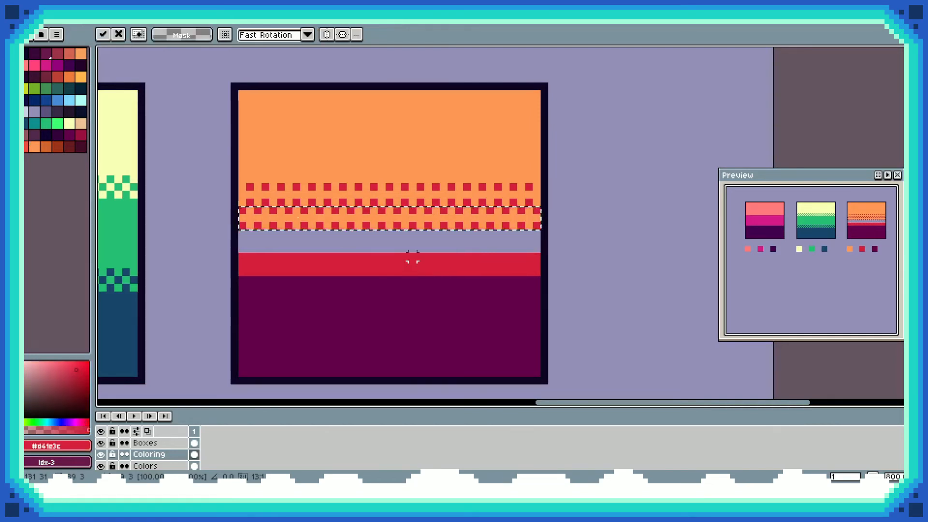
pyautogui.press('Return')
pyautogui.press('b')
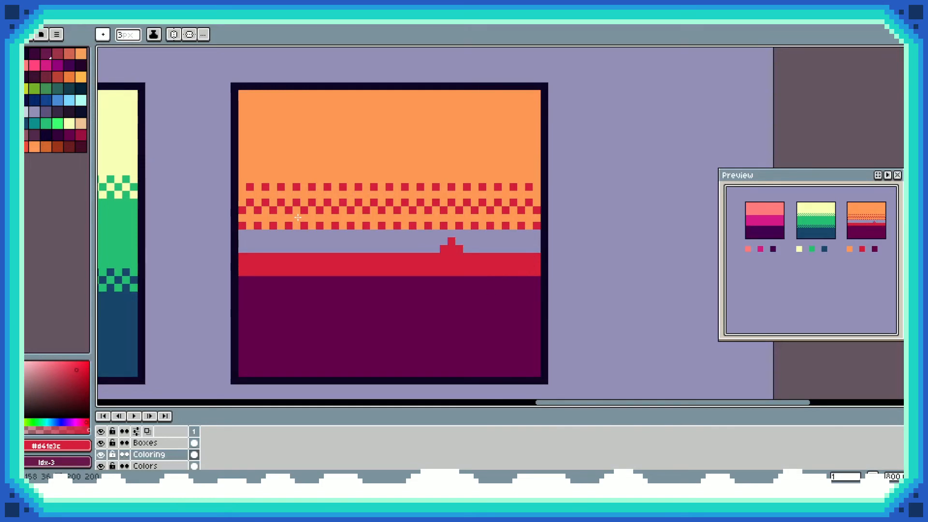
pyautogui.press('u')
pyautogui.moveTo(242, 234); pyautogui.dragTo(536, 248)
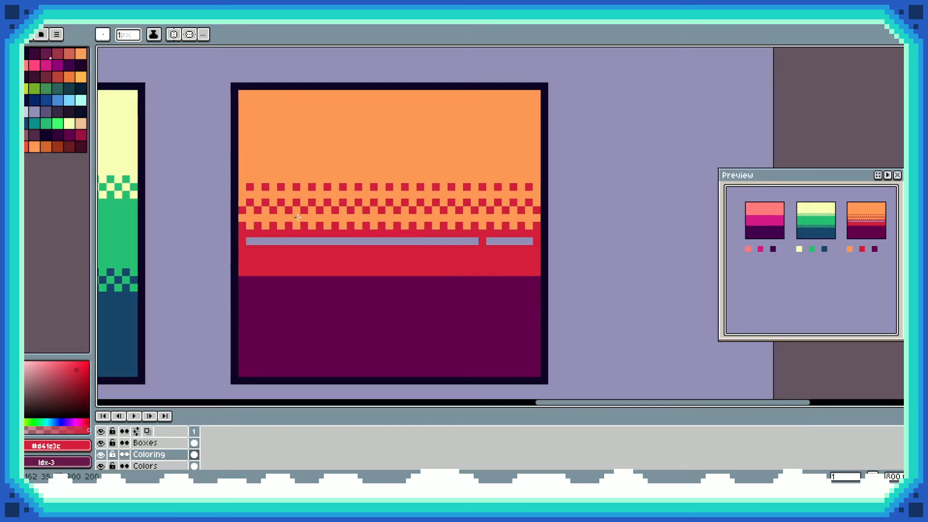
pyautogui.press('l')
pyautogui.moveTo(250, 241); pyautogui.dragTo(529, 241)
pyautogui.press('b')
pyautogui.press('u')
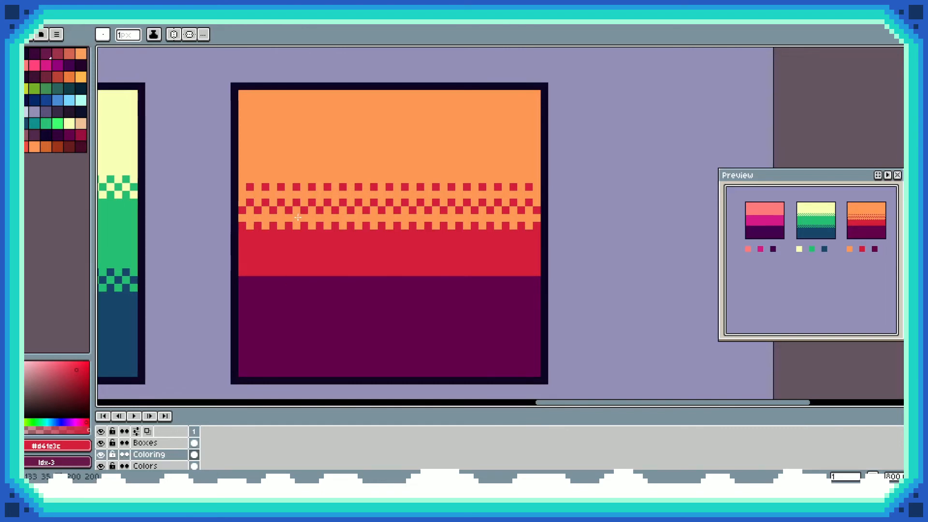
# Stamp a row of red crosses with the 3 px Pencil along the purple band's upper edge, starting at the box's left side.
pyautogui.press('b')
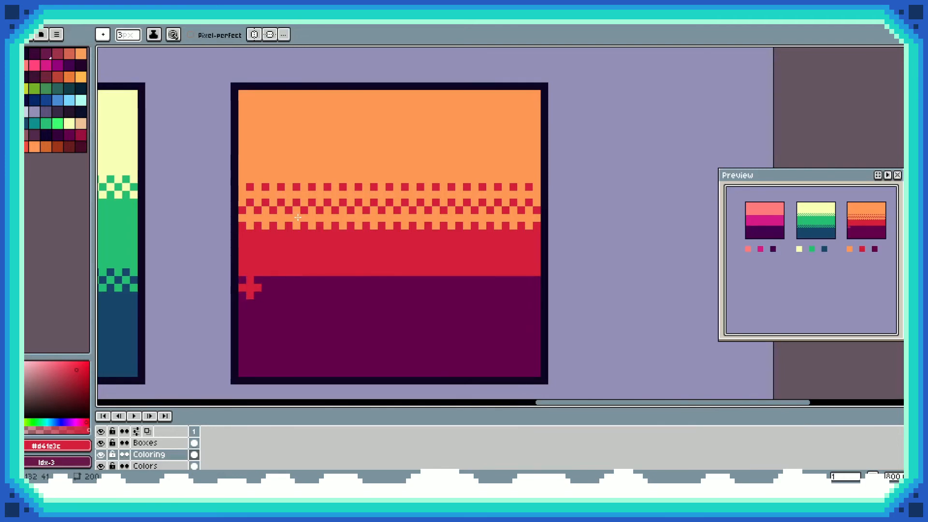
pyautogui.click(250, 287)
pyautogui.click(266, 287)
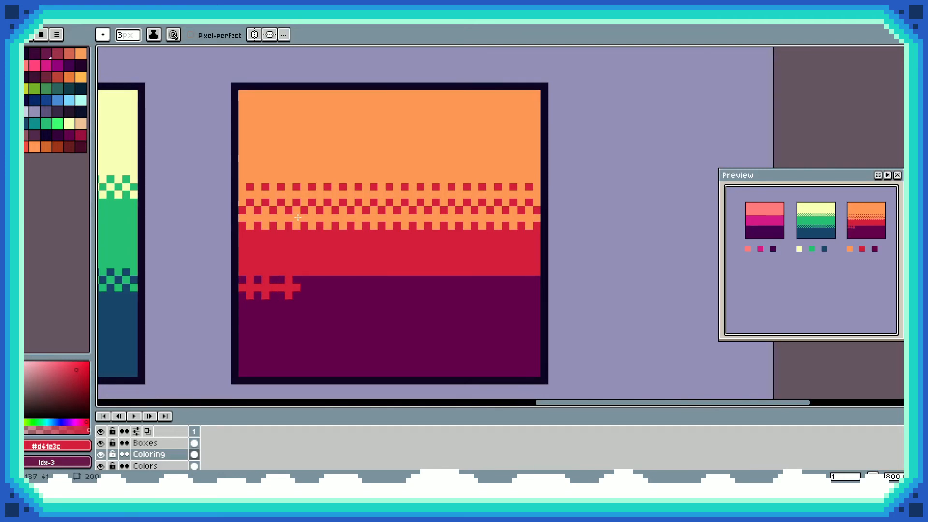
pyautogui.click(281, 287)
pyautogui.click(296, 288)
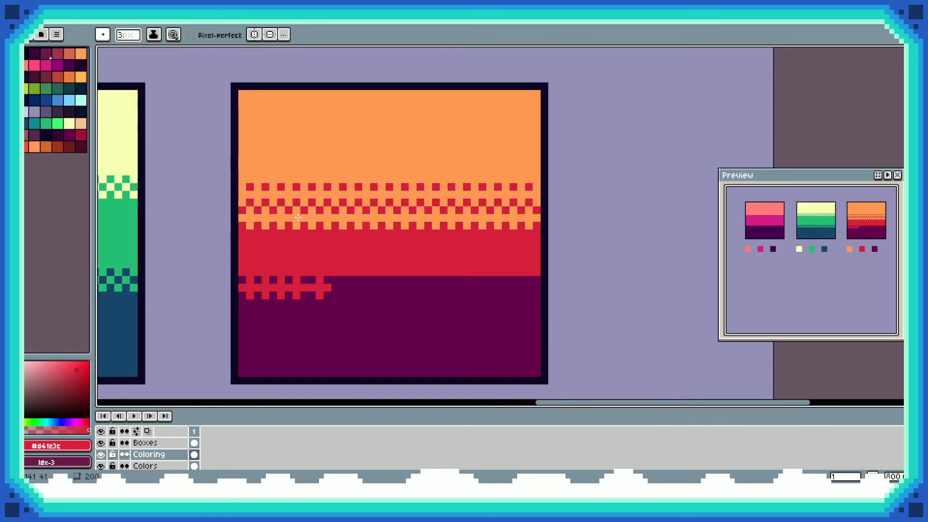
# Copy an 11 by 3 pixel section of the red crosses and place the copy 10 pixels to the right.
pyautogui.press('m')
pyautogui.moveTo(238, 276)
pyautogui.mouseDown()
pyautogui.moveTo(316, 305)
pyautogui.moveTo(329, 295)
pyautogui.moveTo(317, 291)
pyautogui.moveTo(327, 304)
pyautogui.mouseUp()
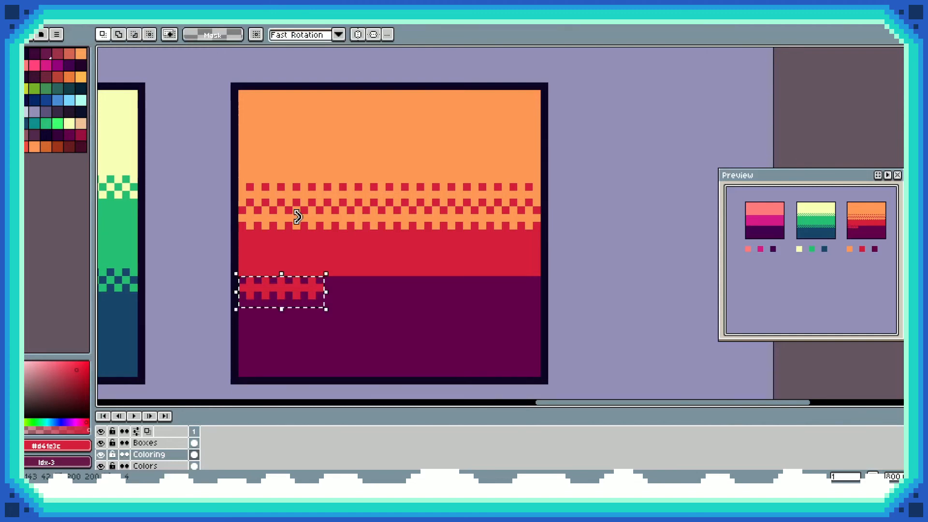
pyautogui.click(288, 310)
pyautogui.moveTo(242, 280); pyautogui.dragTo(334, 300)
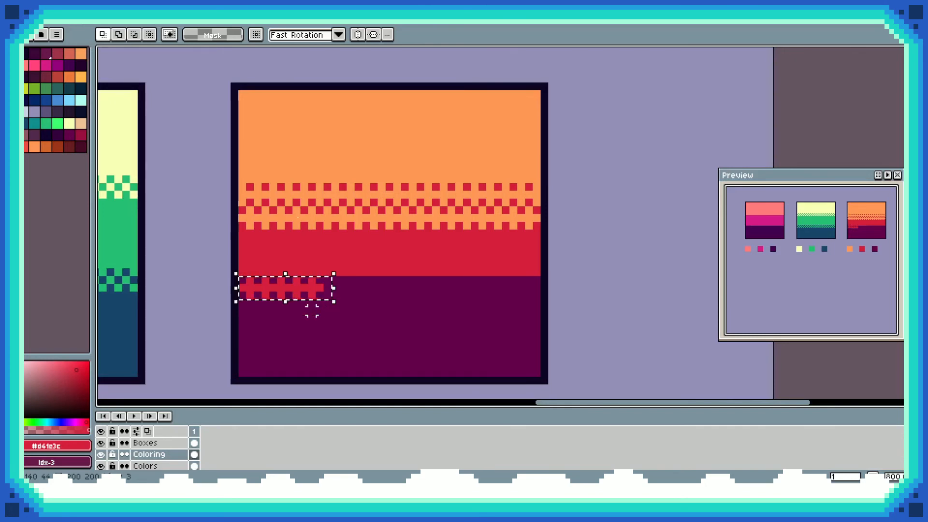
pyautogui.moveTo(241, 277); pyautogui.dragTo(324, 290)
pyautogui.press('Right')
pyautogui.press('Right')
pyautogui.press('Right')
pyautogui.press('Right')
pyautogui.press('Right')
pyautogui.press('Right')
pyautogui.press('Right')
pyautogui.press('Right')
pyautogui.press('Right')
pyautogui.press('Right')
pyautogui.press('Right')
pyautogui.press('Right')
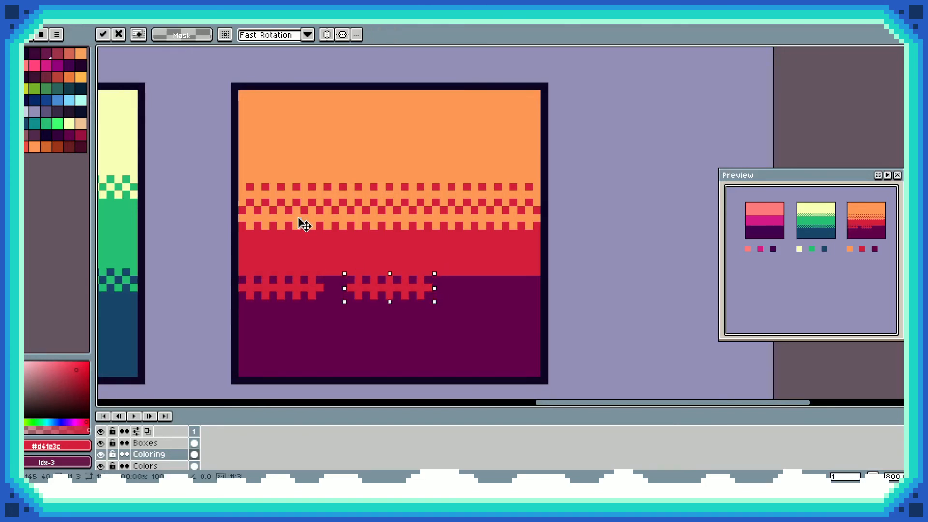
pyautogui.press('Left')
pyautogui.press('Left')
pyautogui.press('Left')
pyautogui.press('Left')
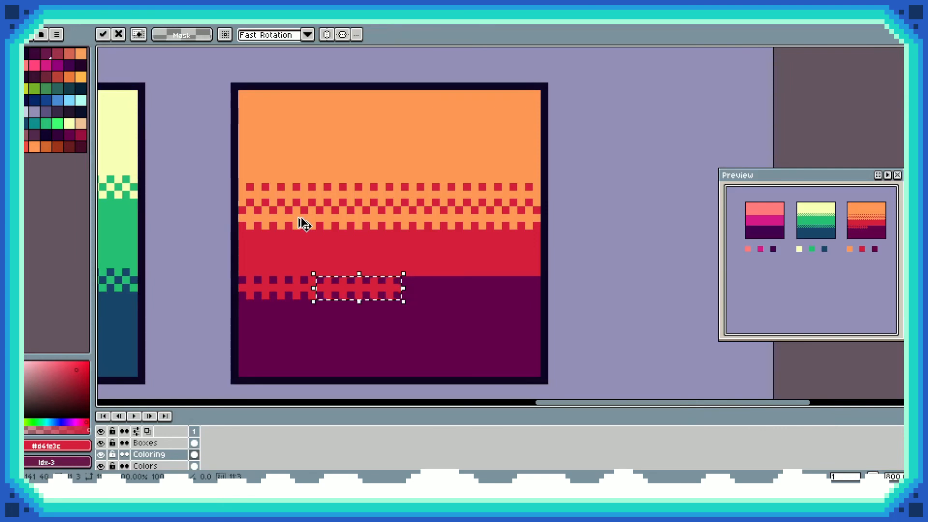
# Paste the red cross section again and move it about 20 pixels right to continue the row.
pyautogui.hotkey('ctrl', 'v')
pyautogui.press('Right')
pyautogui.press('Right')
pyautogui.press('Right')
pyautogui.press('Right')
pyautogui.press('Right')
pyautogui.press('Right')
pyautogui.press('Down')
pyautogui.press('Up')
pyautogui.press('Right')
pyautogui.press('Right')
pyautogui.press('Right')
pyautogui.press('Right')
pyautogui.press('Right')
pyautogui.press('Right')
pyautogui.press('Right')
pyautogui.press('Right')
pyautogui.press('Right')
pyautogui.press('Right')
pyautogui.press('Right')
pyautogui.press('Right')
pyautogui.press('Right')
pyautogui.press('Right')
pyautogui.press('Right')
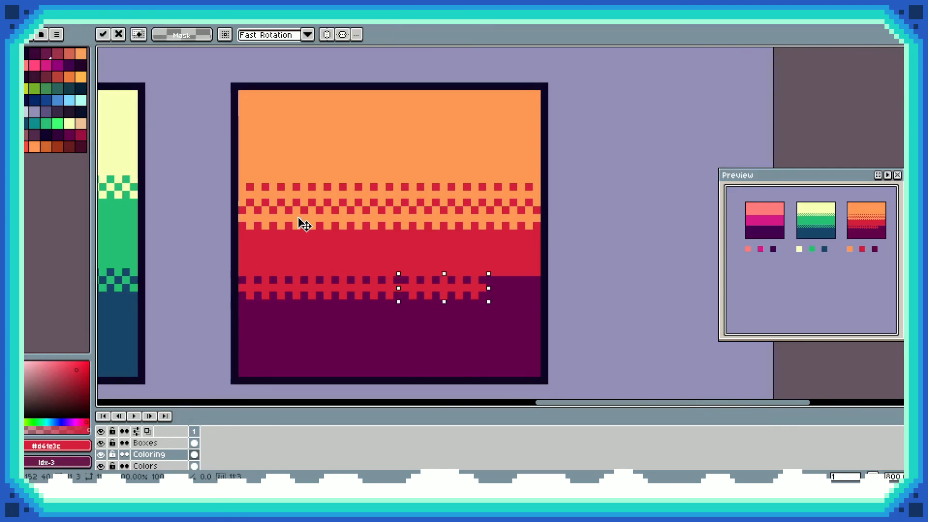
# Paste the red cross section once more, move it 28 pixels right to the box's right edge, and deselect.
pyautogui.hotkey('ctrl', 'v')
pyautogui.press('Right')
pyautogui.press('Right')
pyautogui.press('Right')
pyautogui.press('Right')
pyautogui.press('Right')
pyautogui.press('Right')
pyautogui.press('Right')
pyautogui.press('Right')
pyautogui.press('Right')
pyautogui.press('Right')
pyautogui.press('Right')
pyautogui.press('Right')
pyautogui.press('Right')
pyautogui.press('Down')
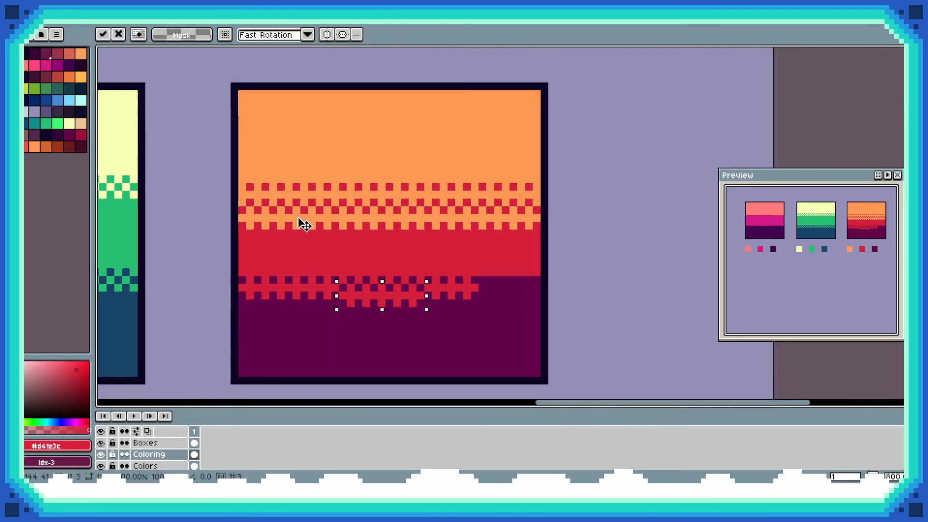
pyautogui.press('Up')
pyautogui.press('Right')
pyautogui.press('Right')
pyautogui.press('Right')
pyautogui.press('Right')
pyautogui.press('Right')
pyautogui.press('Right')
pyautogui.press('Right')
pyautogui.press('Right')
pyautogui.press('Right')
pyautogui.press('Right')
pyautogui.press('Right')
pyautogui.press('Right')
pyautogui.press('Right')
pyautogui.press('Right')
pyautogui.press('Right')
pyautogui.press('Right')
pyautogui.press('Left')
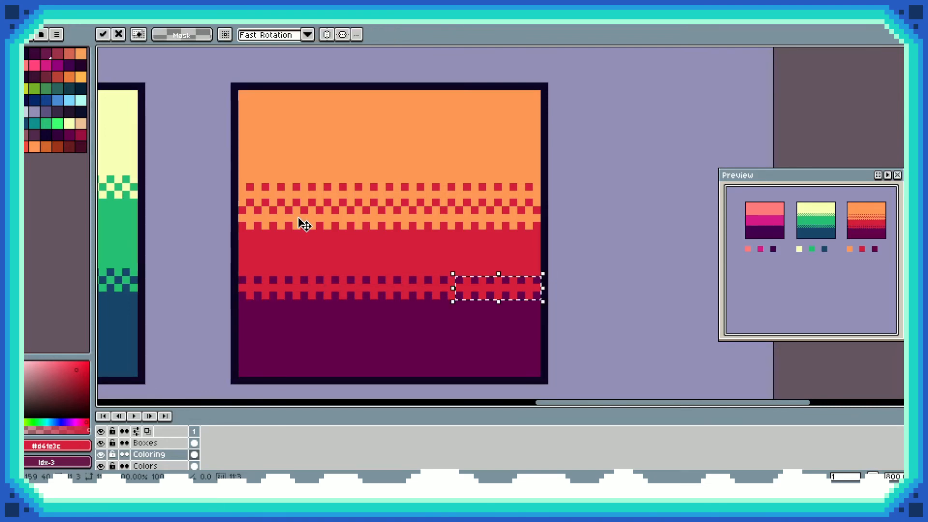
pyautogui.click(474, 334)
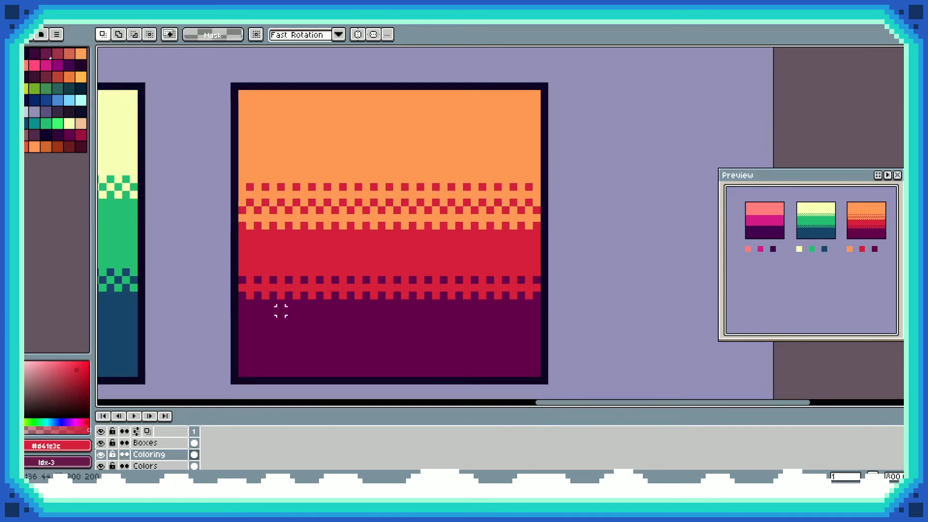
# Stamp a second row of red crosses just below the first, offset by one pixel, across the left part of the purple band.
pyautogui.press('b')
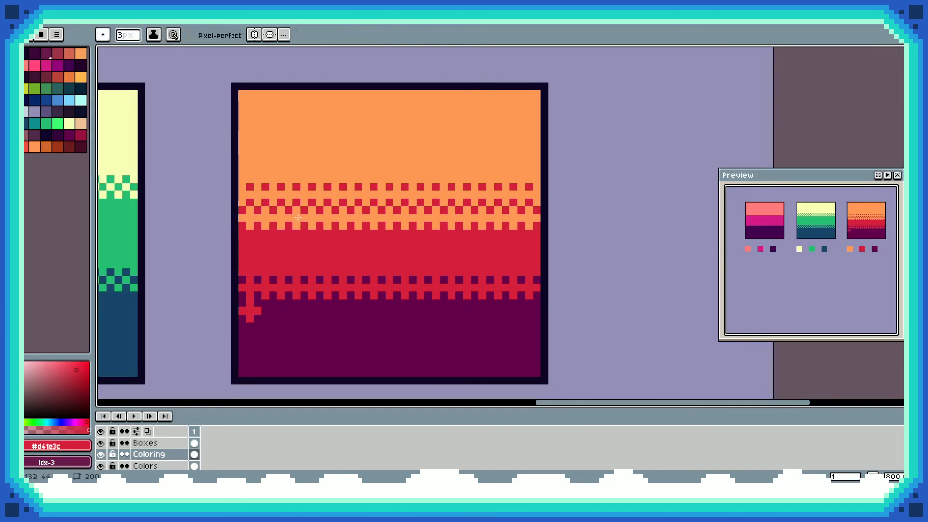
pyautogui.click(242, 310)
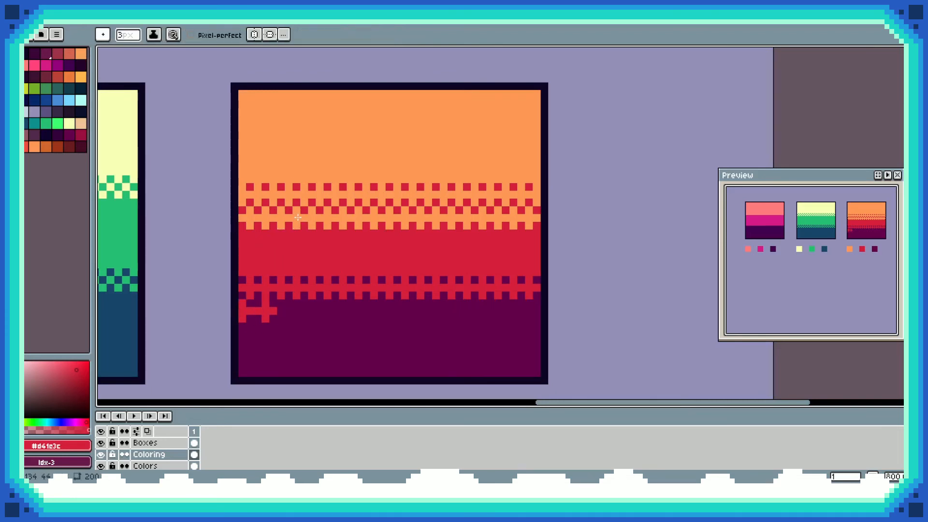
pyautogui.click(258, 310)
pyautogui.click(288, 310)
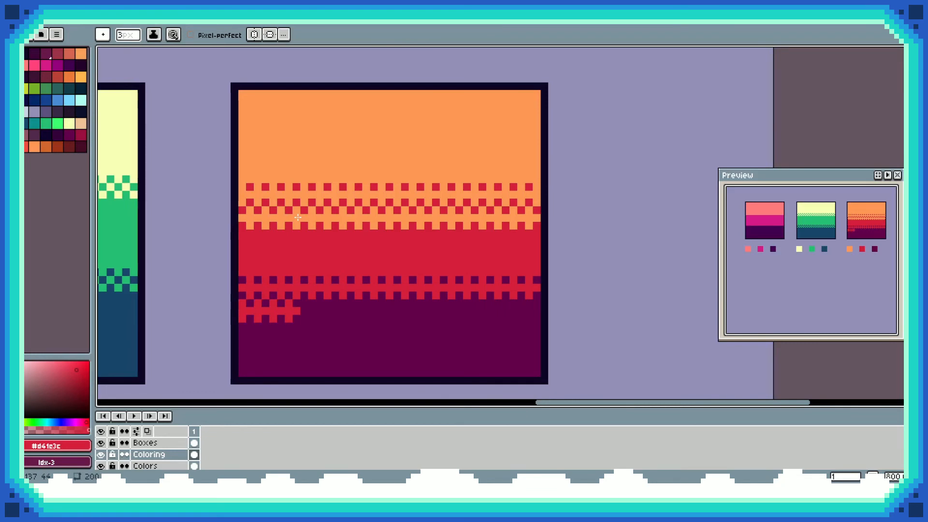
pyautogui.click(304, 311)
pyautogui.click(319, 311)
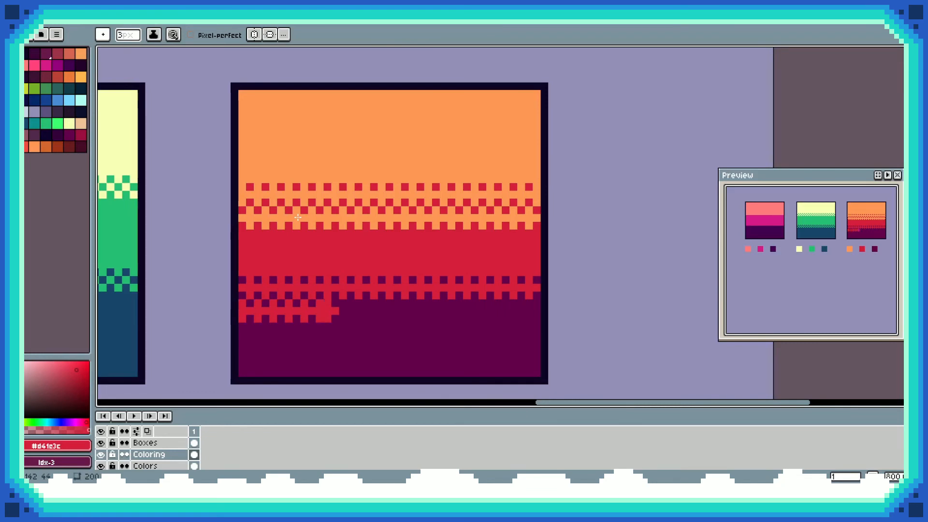
# Copy a 14 by 3 pixel section of the second red cross row and place the copy 14 pixels to the right.
pyautogui.press('m')
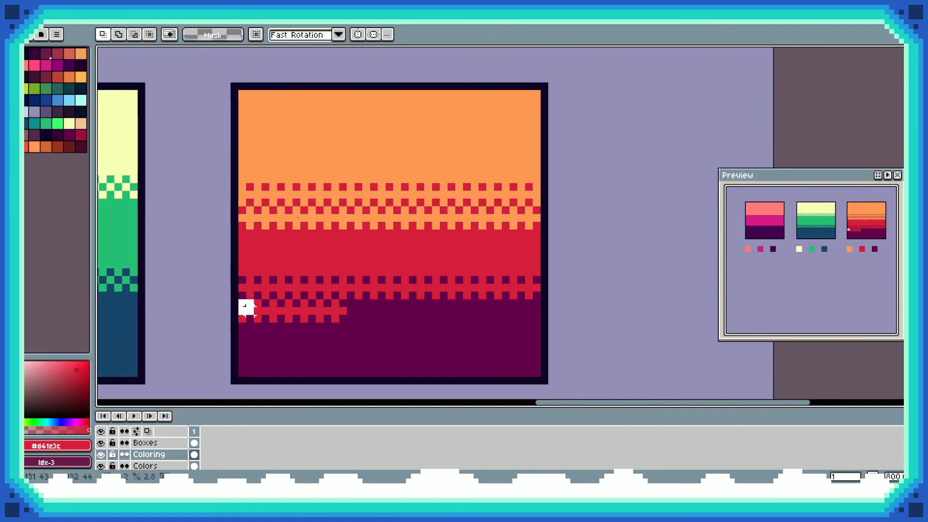
pyautogui.moveTo(244, 305); pyautogui.dragTo(347, 323)
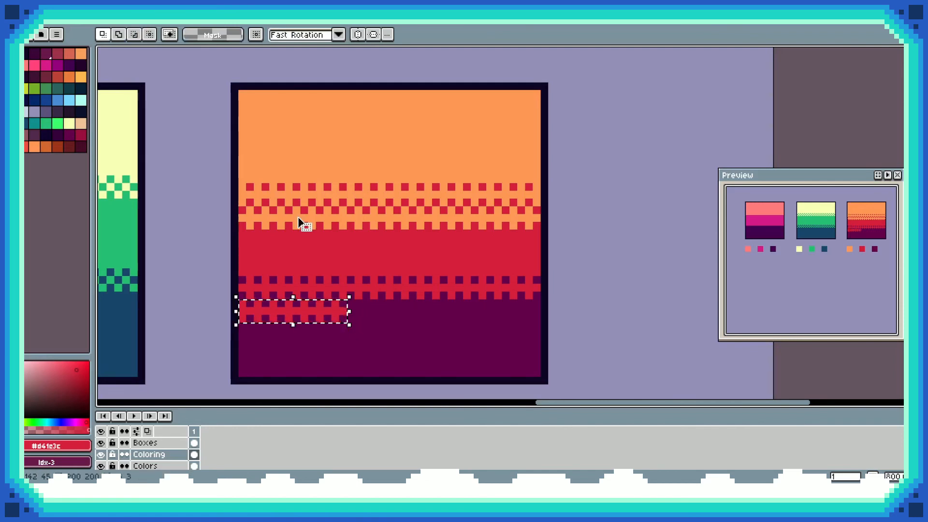
pyautogui.press('Right')
pyautogui.press('Right')
pyautogui.press('Right')
pyautogui.press('Right')
pyautogui.press('Right')
pyautogui.press('Right')
pyautogui.press('Right')
pyautogui.press('Right')
pyautogui.press('Right')
pyautogui.press('Right')
pyautogui.press('Right')
pyautogui.press('Right')
pyautogui.press('Right')
pyautogui.press('Right')
pyautogui.press('Right')
pyautogui.press('Left')
pyautogui.press('Left')
pyautogui.press('Left')
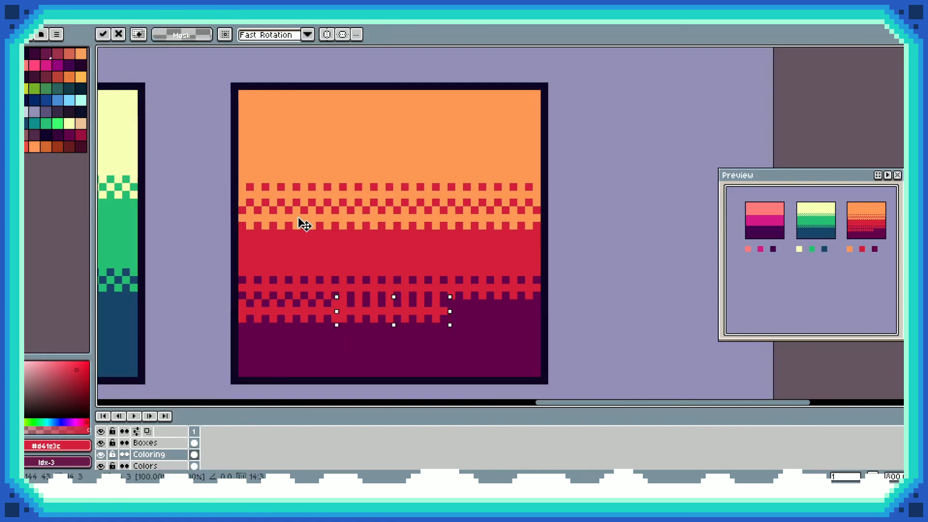
pyautogui.press('Right')
pyautogui.press('Right')
# Paste the 14 by 3 pixel red cross section again, move it 26 pixels right to complete the second row, and deselect.
pyautogui.hotkey('ctrl', 'v')
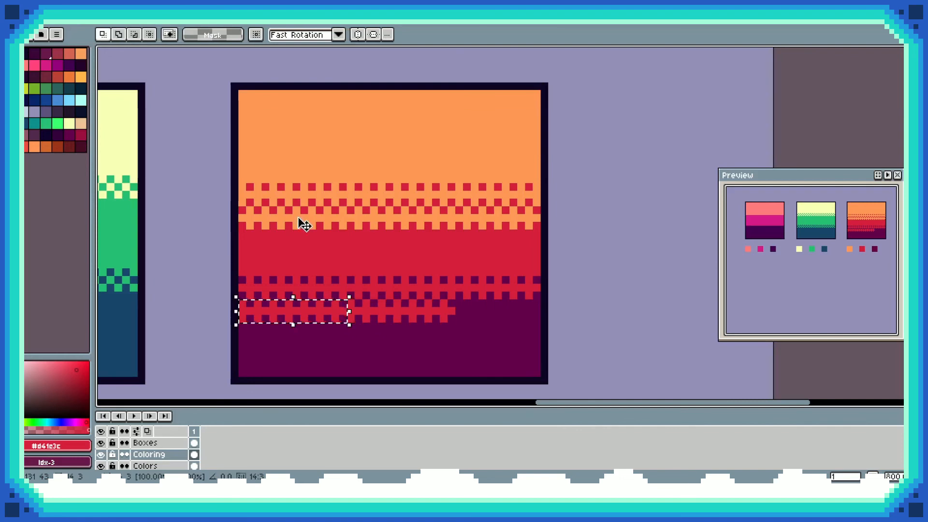
pyautogui.press('Down')
pyautogui.press('Right')
pyautogui.press('Right')
pyautogui.press('Right')
pyautogui.press('Right')
pyautogui.press('Right')
pyautogui.press('Right')
pyautogui.press('Right')
pyautogui.press('Right')
pyautogui.press('Right')
pyautogui.press('Right')
pyautogui.press('Right')
pyautogui.press('Right')
pyautogui.press('Right')
pyautogui.press('Right')
pyautogui.press('Right')
pyautogui.press('Right')
pyautogui.press('Right')
pyautogui.press('Right')
pyautogui.press('Right')
pyautogui.press('Right')
pyautogui.press('Right')
pyautogui.press('Right')
pyautogui.press('Right')
pyautogui.press('Right')
pyautogui.press('Right')
pyautogui.press('Right')
pyautogui.press('Up')
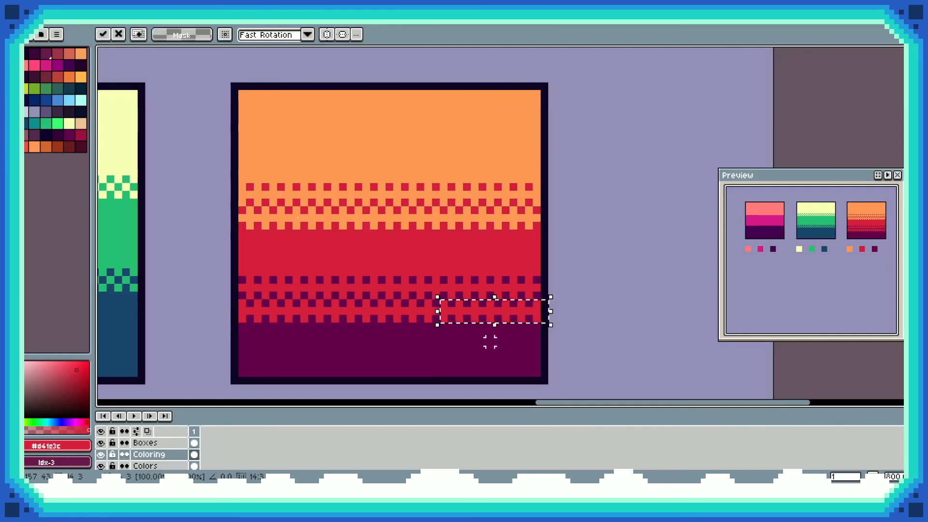
pyautogui.press('Return')
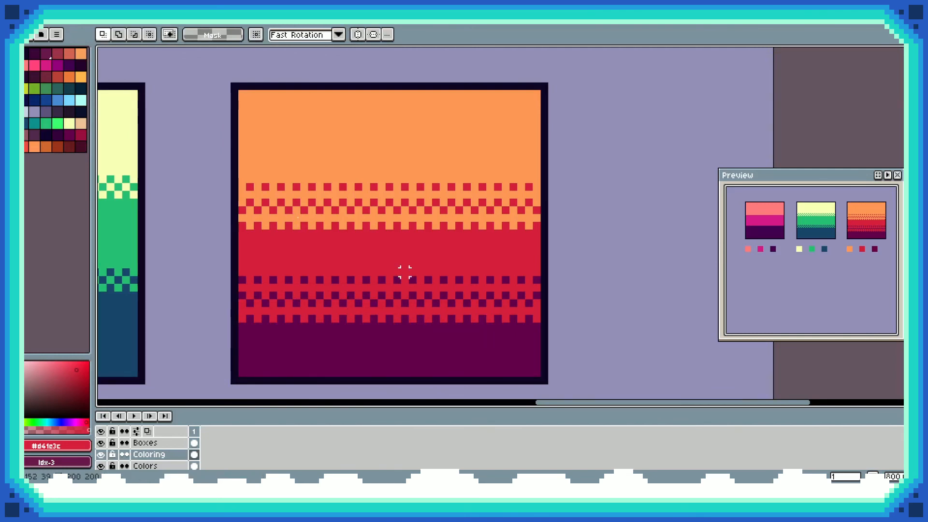
# Switch to the Pencil tool with the 3 px cross brush and bring all three color boxes into view.
pyautogui.scroll(-4, 296, 218)
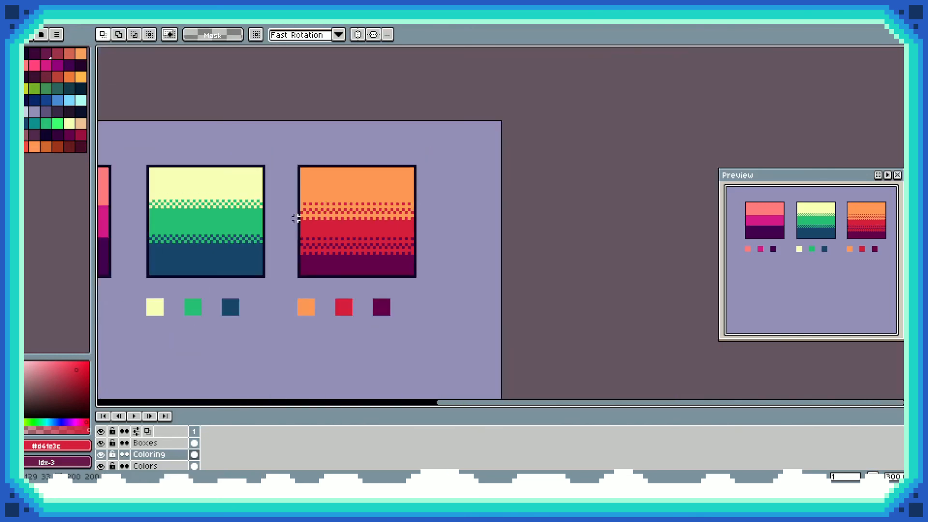
pyautogui.moveTo(219, 220); pyautogui.dragTo(368, 220)
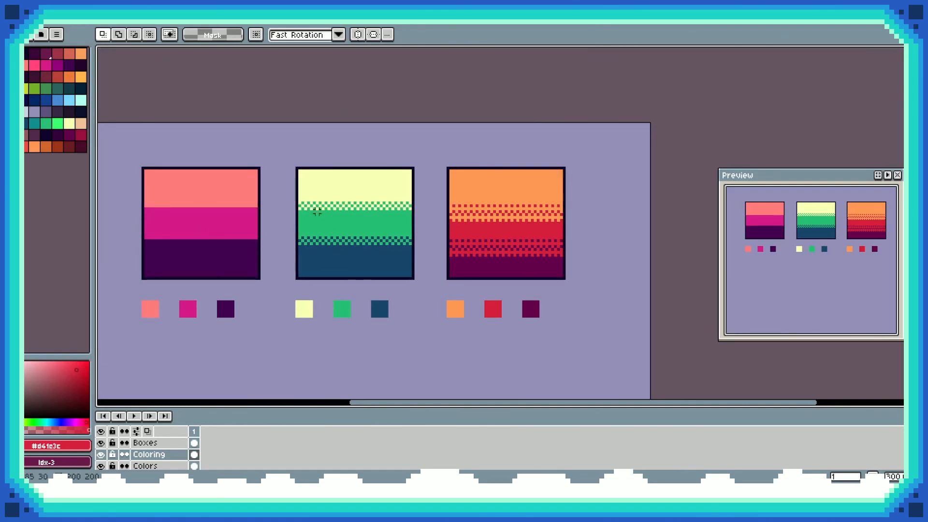
pyautogui.scroll(1, 325, 199)
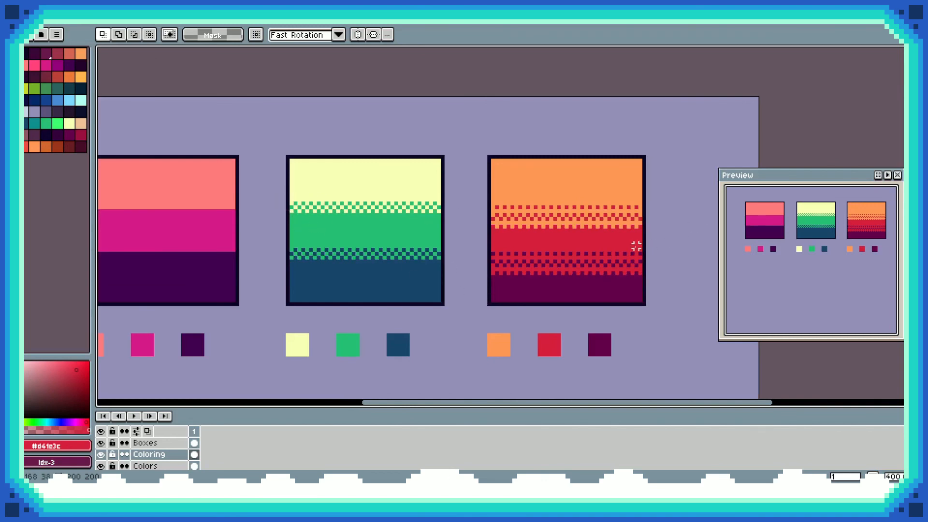
pyautogui.moveTo(636, 246); pyautogui.dragTo(566, 250)
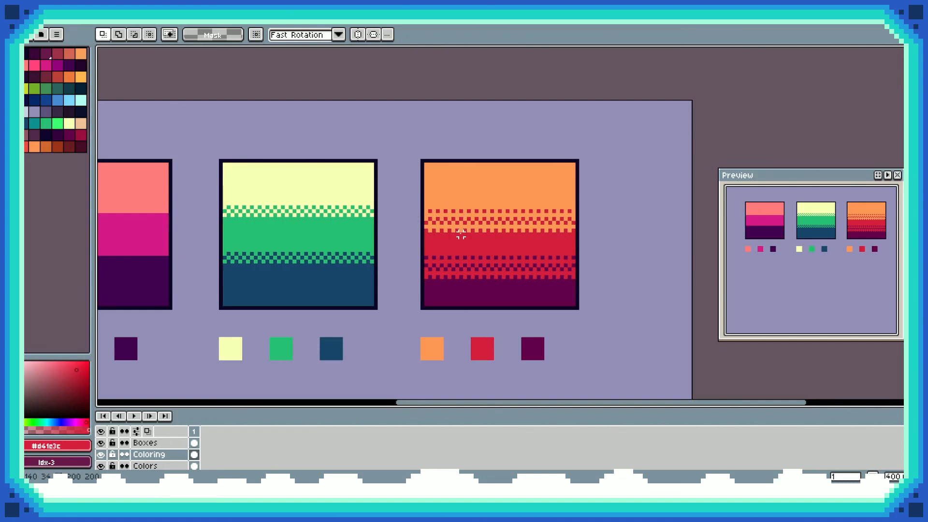
pyautogui.press('b')
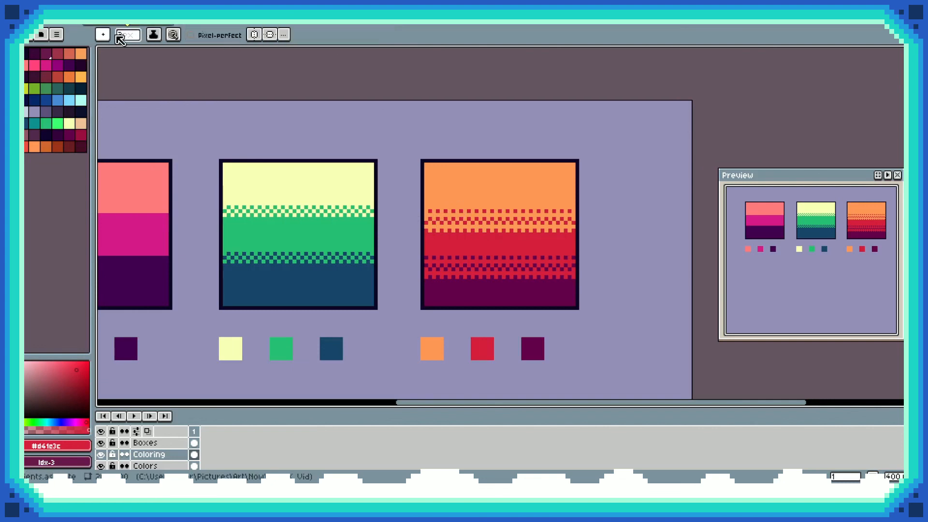
pyautogui.click(437, 103)
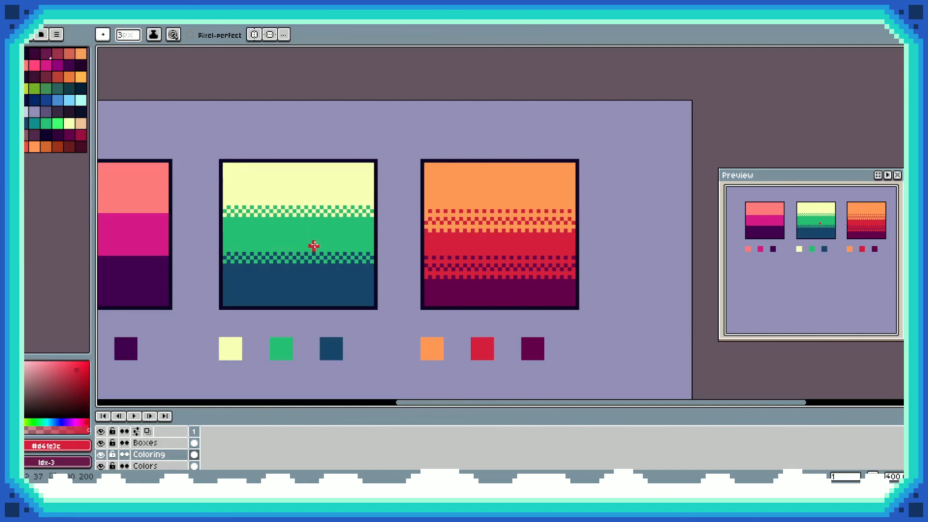
pyautogui.moveTo(314, 245)
pyautogui.mouseDown()
pyautogui.moveTo(429, 223)
pyautogui.moveTo(415, 220)
pyautogui.mouseUp()
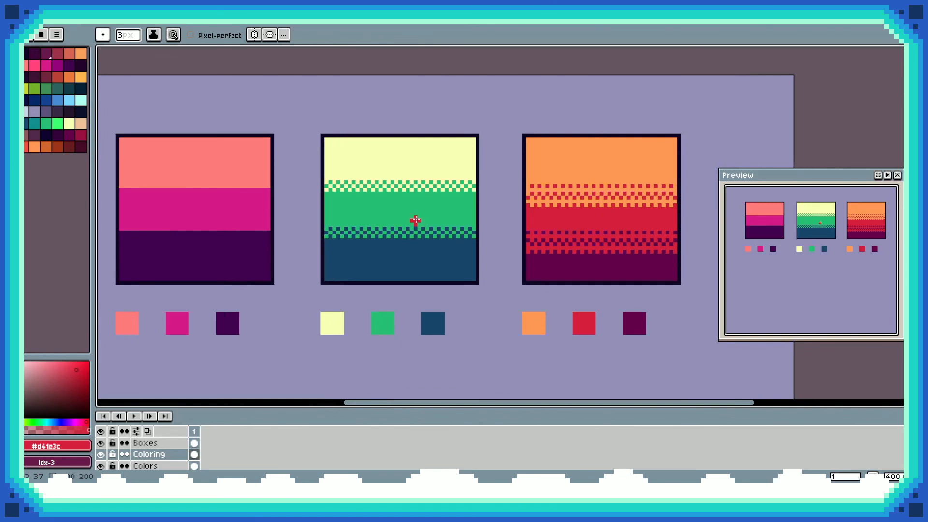